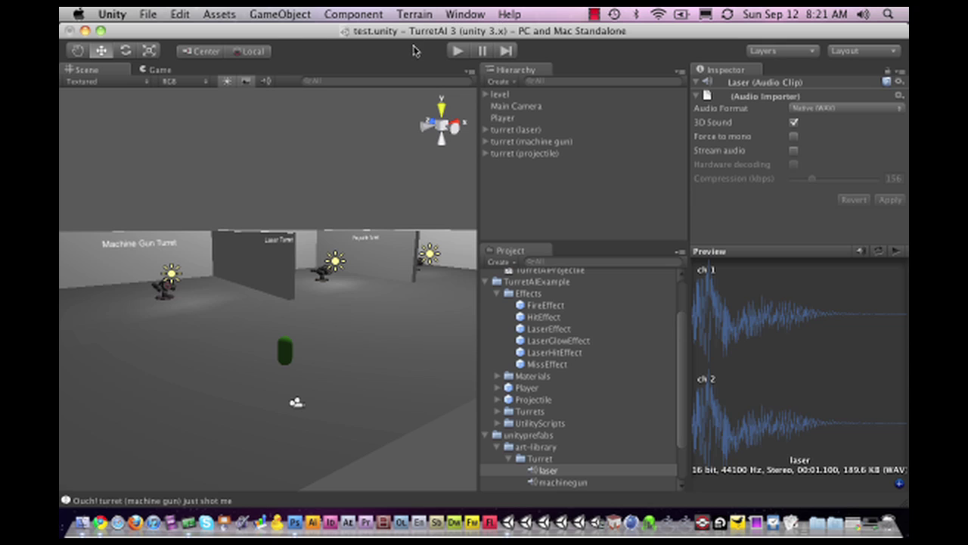
Run the scene and steer the player into and out of the machine gun turret's range to test its attack
{"action": "left_click", "coordinate": [458, 52]}
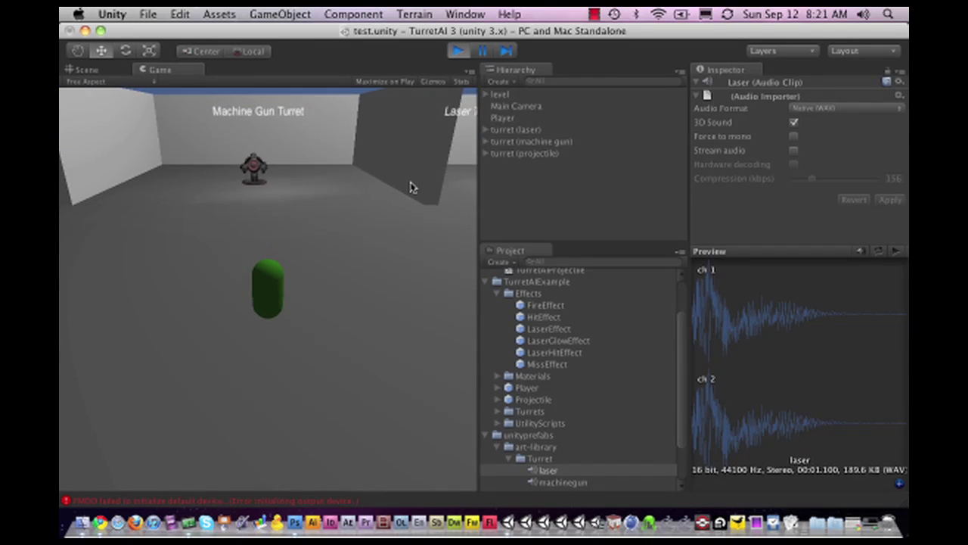
{"action": "key", "text": "w"}
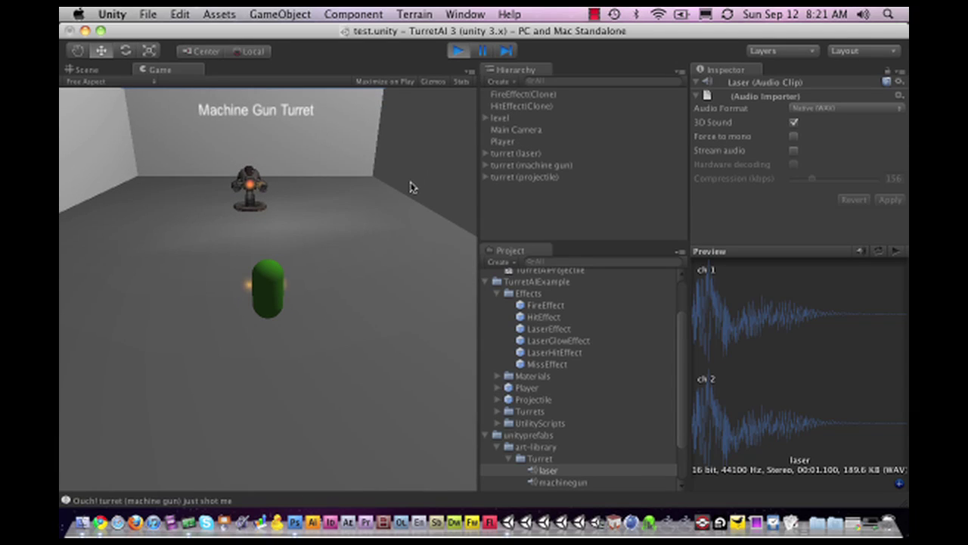
{"action": "key", "text": "d"}
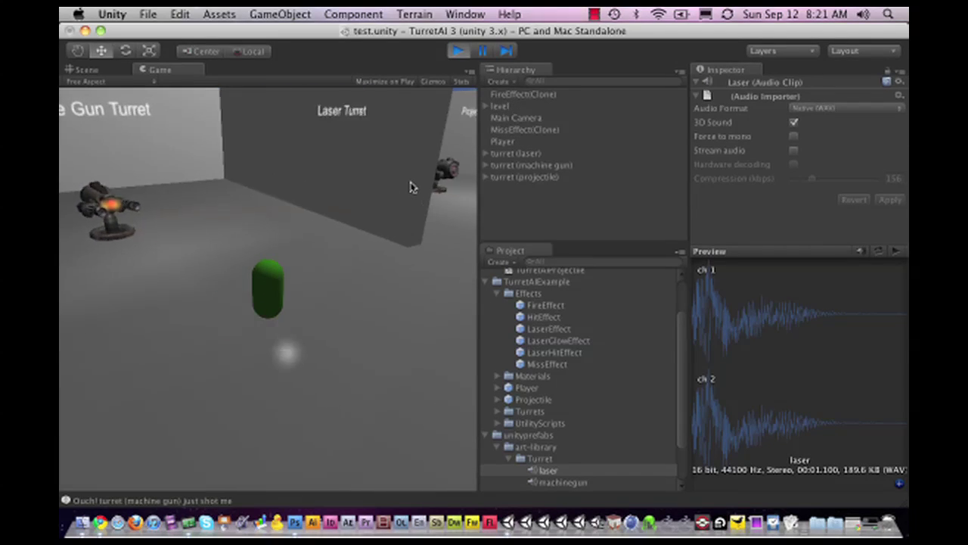
{"action": "key", "text": "a"}
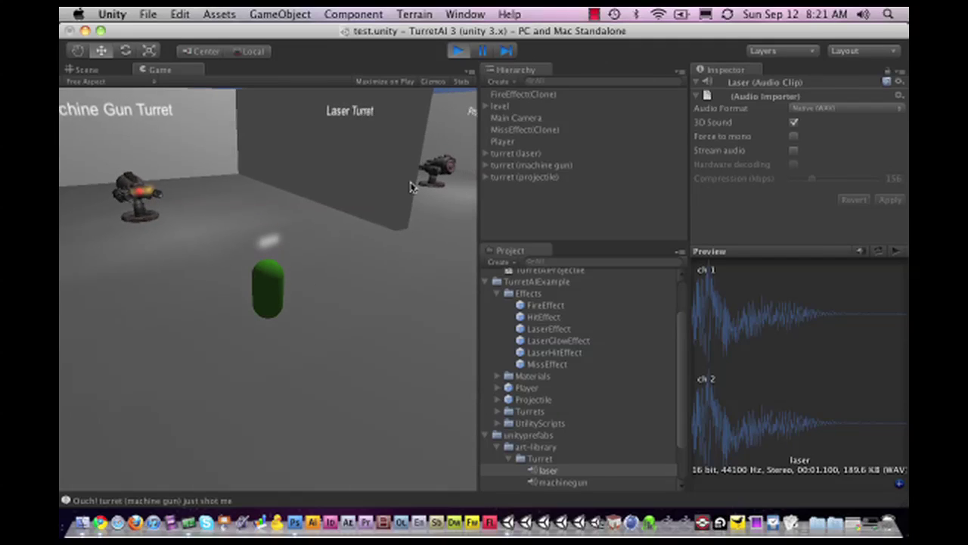
{"action": "key", "text": "a"}
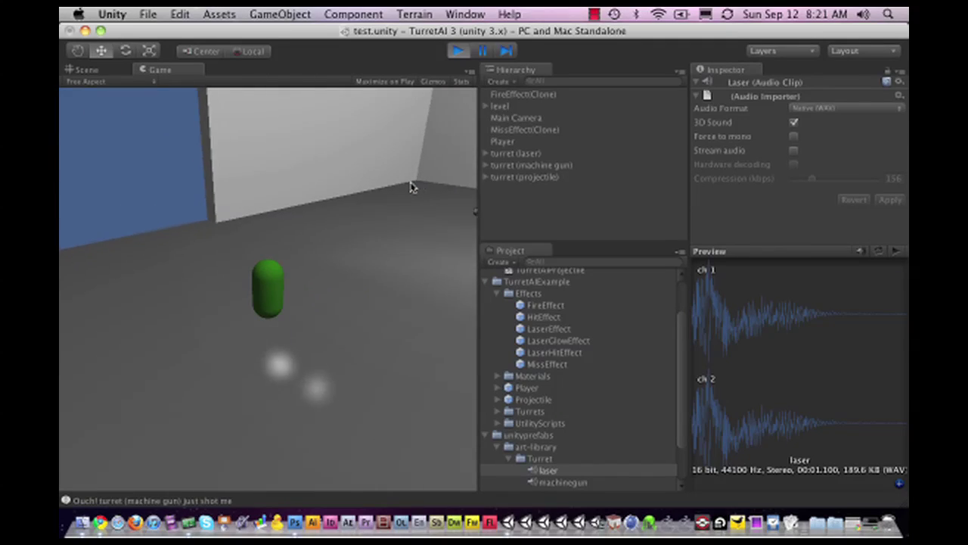
{"action": "key", "text": "d"}
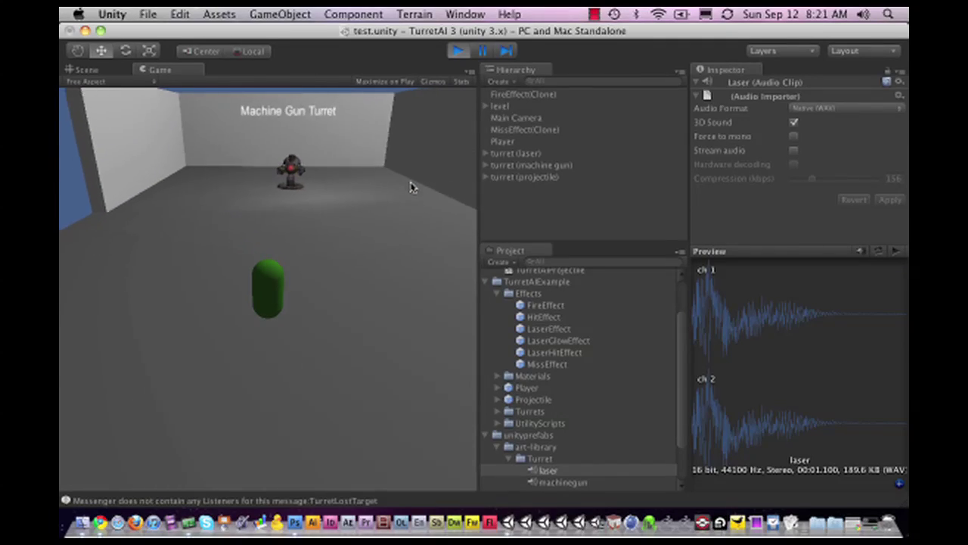
Steer the player over to the laser turret, strafe within its range, and back away to test its beam
{"action": "key", "text": "d"}
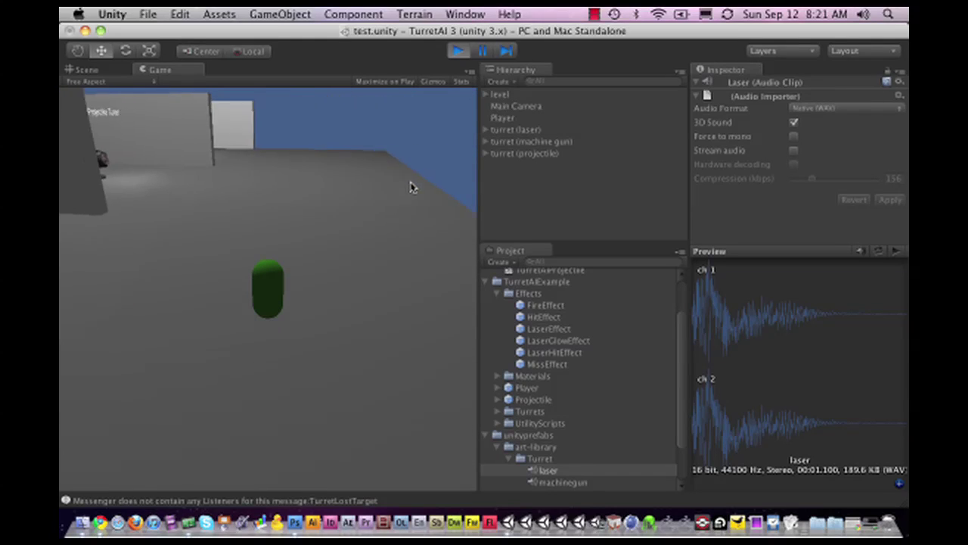
{"action": "key", "text": "d"}
{"action": "key", "text": "a"}
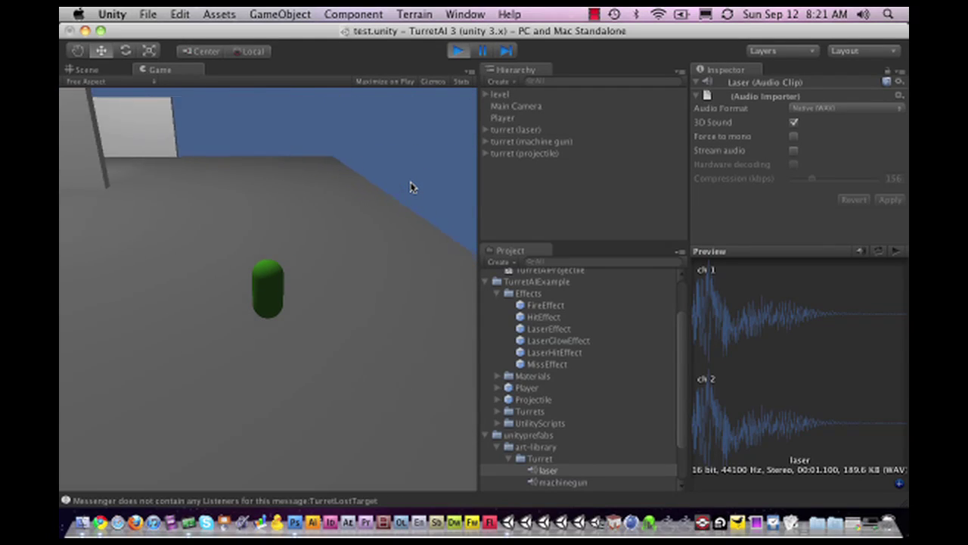
{"action": "key", "text": "a"}
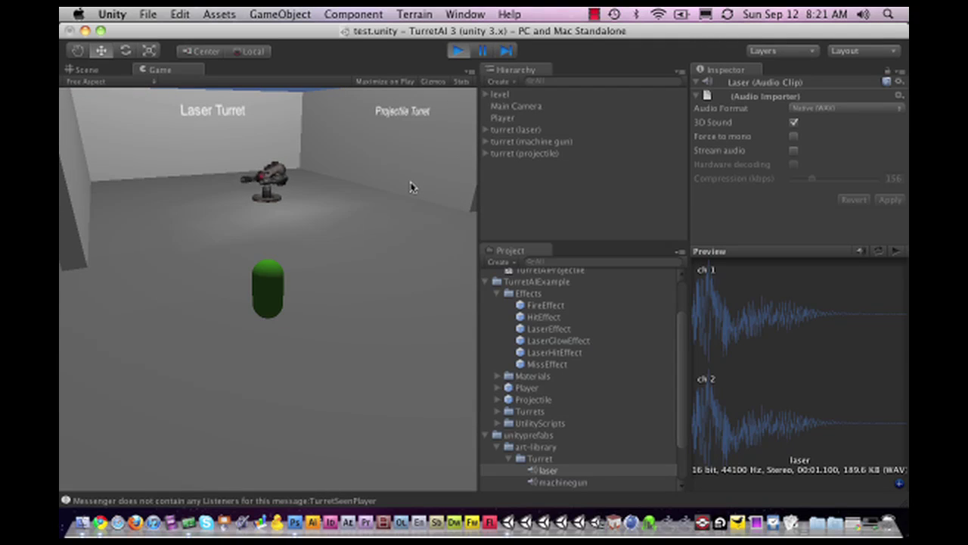
{"action": "key", "text": "d"}
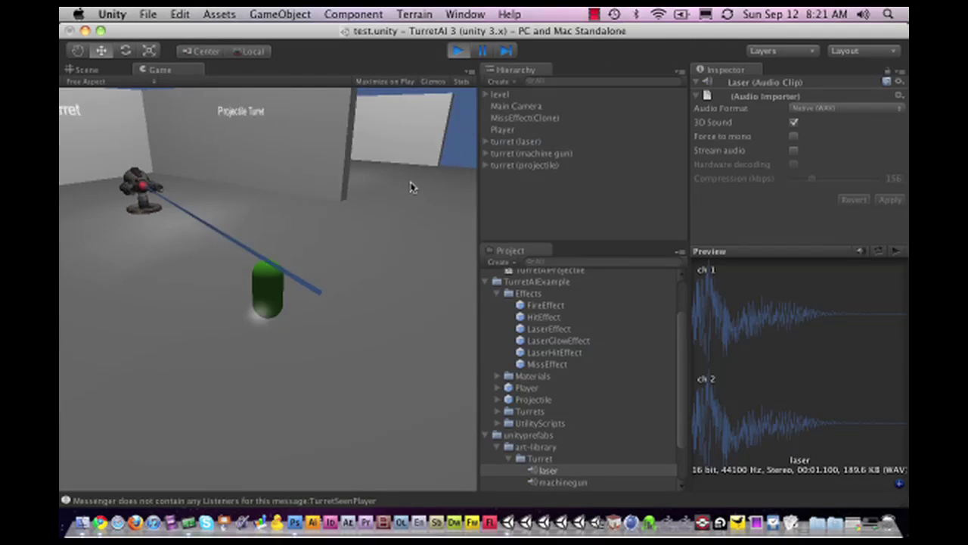
{"action": "key", "text": "a"}
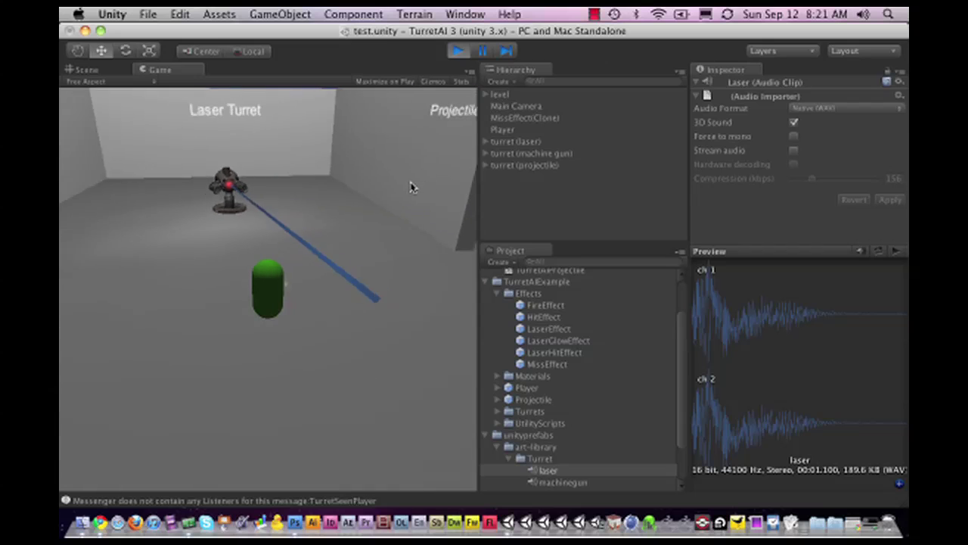
{"action": "key", "text": "s"}
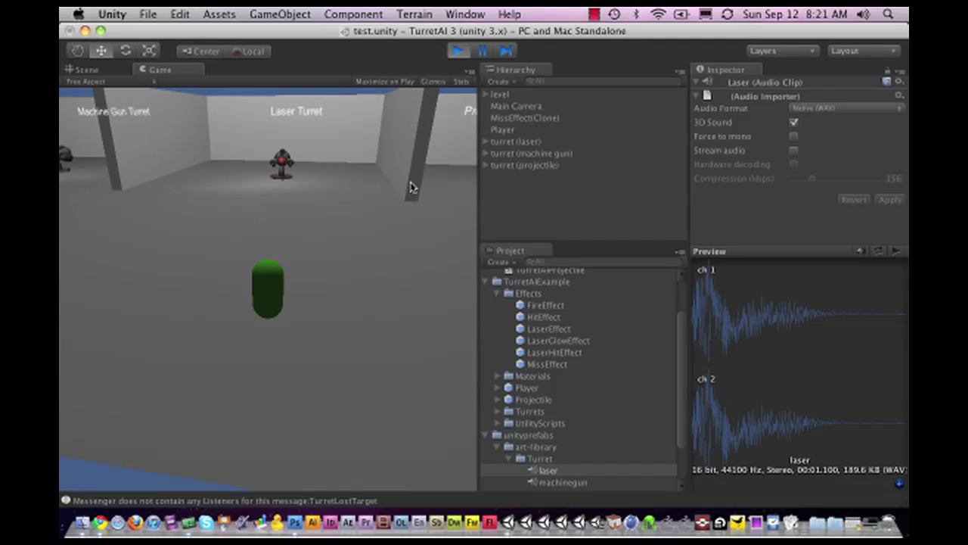
Steer the player in and out of the projectile turret's range to test its shots, and stop the running scene
{"action": "key", "text": "d"}
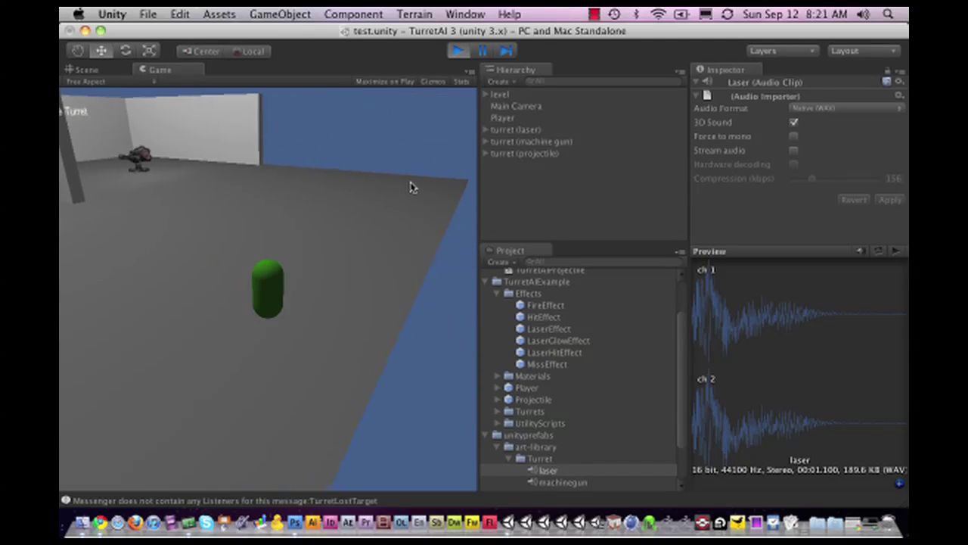
{"action": "key", "text": "w"}
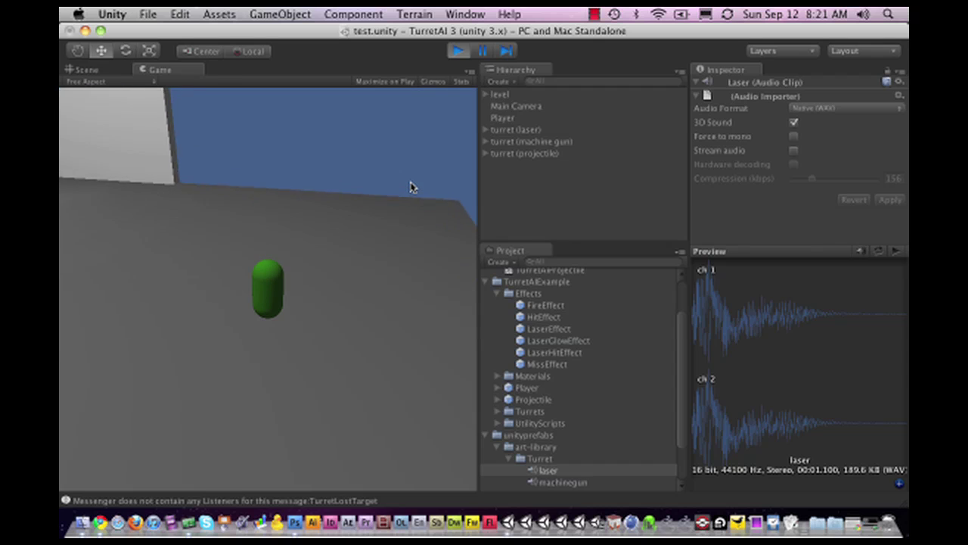
{"action": "key", "text": "a"}
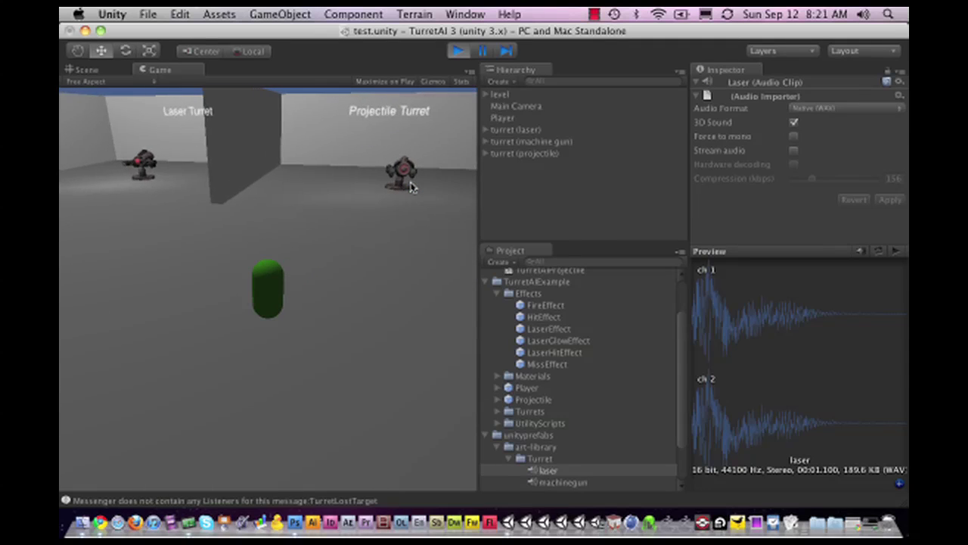
{"action": "key", "text": "d"}
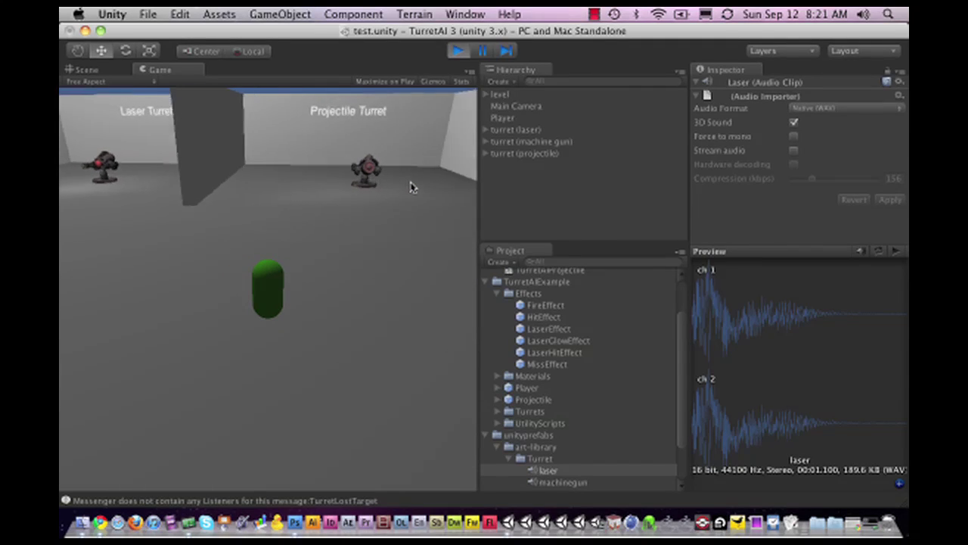
{"action": "key", "text": "w"}
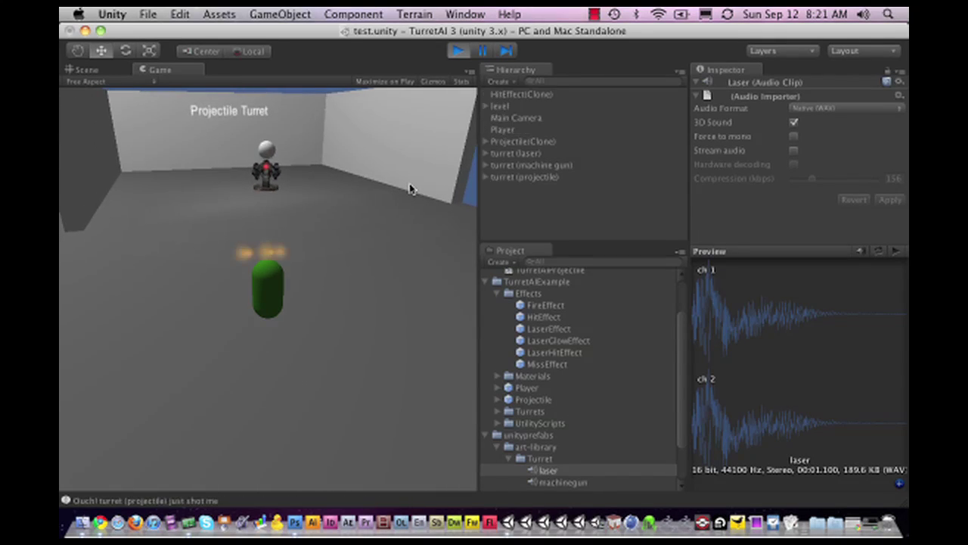
{"action": "key", "text": "d"}
{"action": "key", "text": "a"}
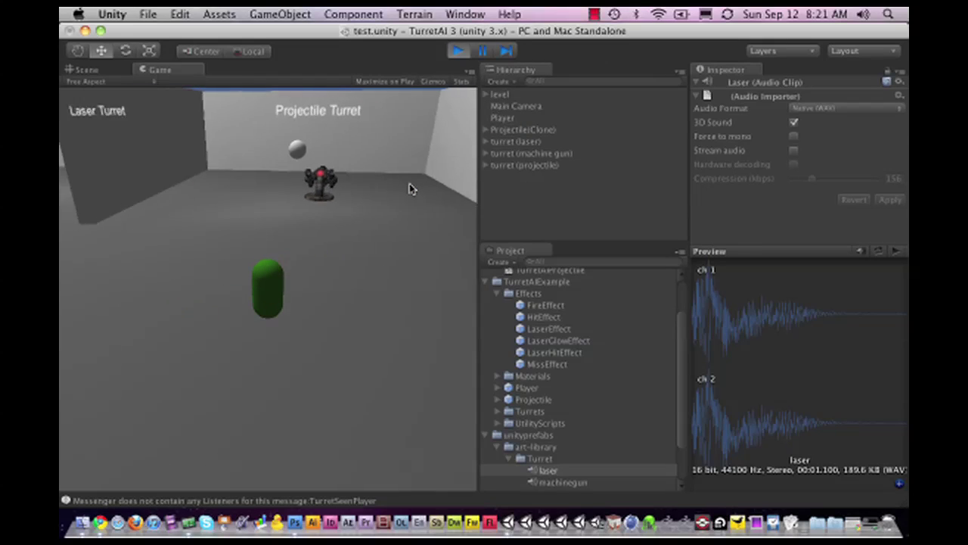
{"action": "key", "text": "a"}
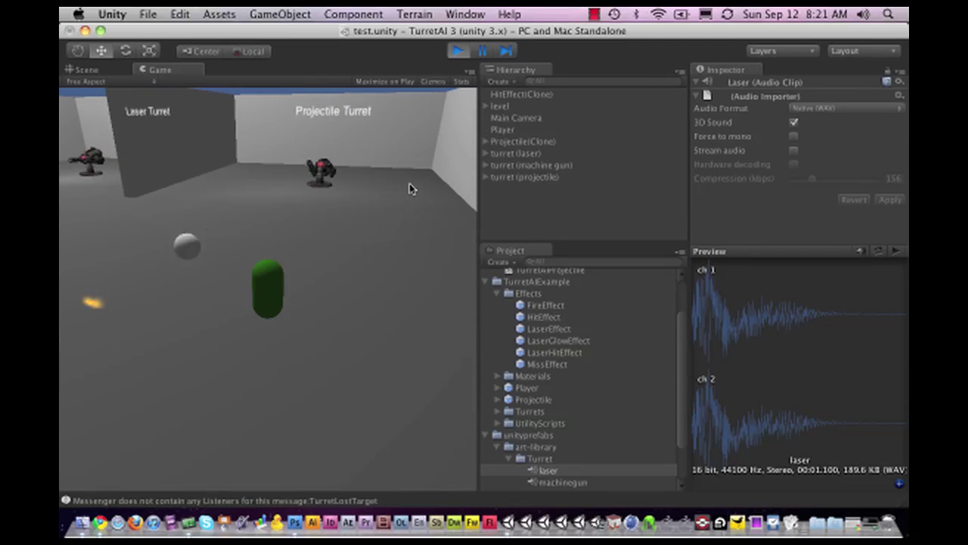
{"action": "left_click", "coordinate": [457, 51]}
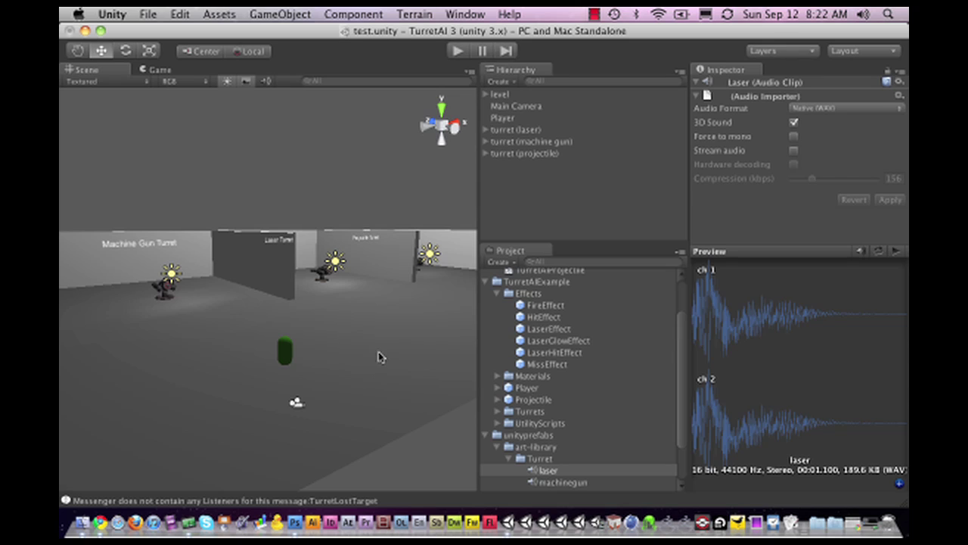
Preview the turret model from the art-library Turret folder and place it in the scene
{"action": "scroll", "coordinate": [537, 393], "scroll_direction": "down", "scroll_amount": 4}
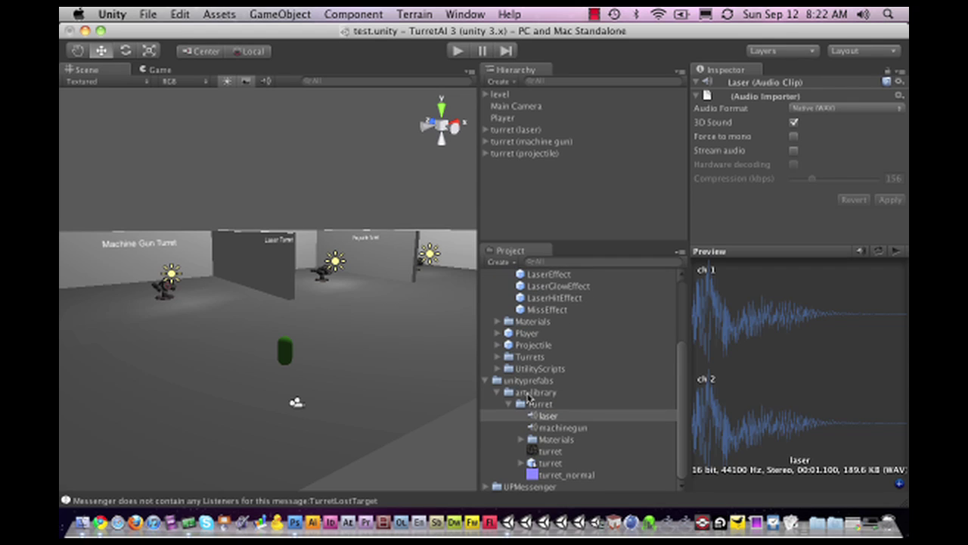
{"action": "left_click", "coordinate": [543, 463]}
{"action": "scroll", "coordinate": [802, 408], "scroll_direction": "down", "scroll_amount": 15}
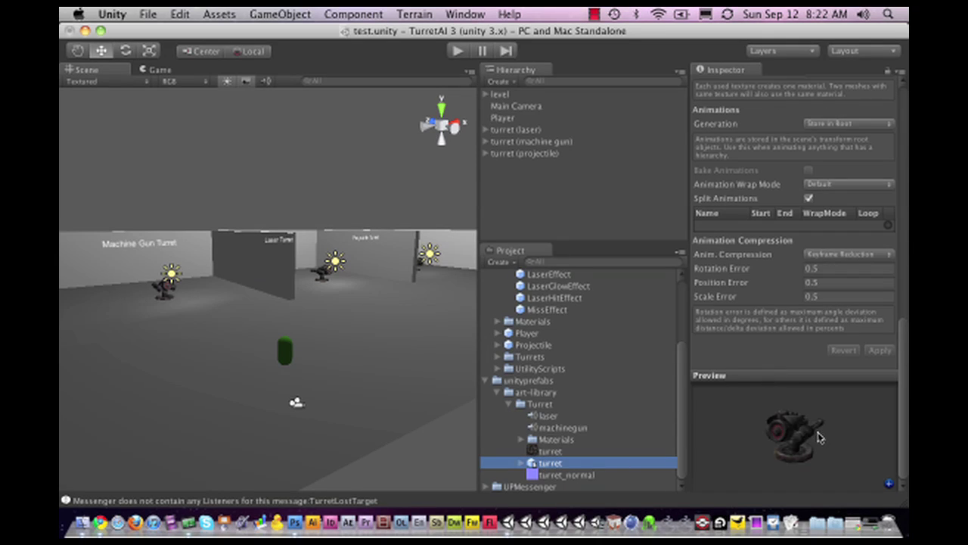
{"action": "left_click_drag", "start_coordinate": [821, 437], "coordinate": [715, 421]}
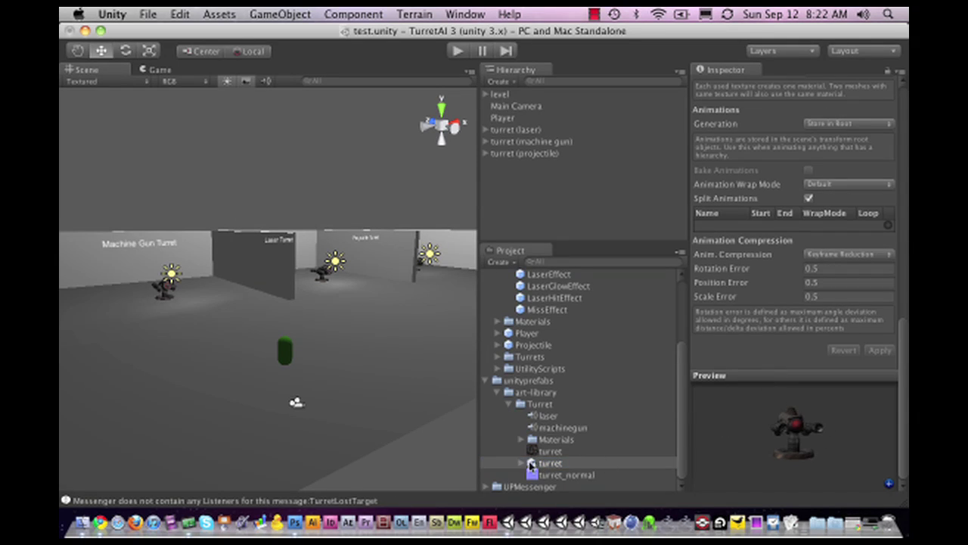
{"action": "left_click_drag", "start_coordinate": [531, 465], "coordinate": [219, 432]}
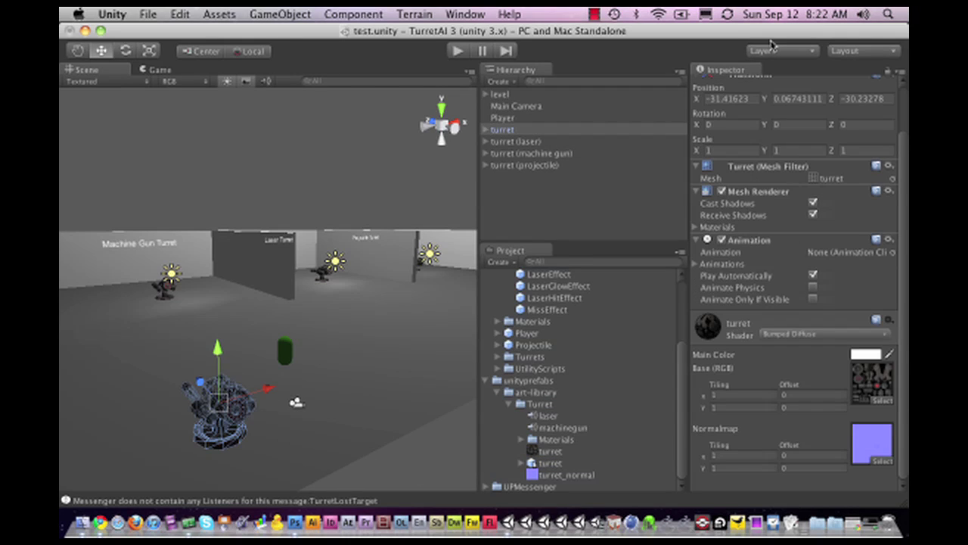
Set the new turret's position to X 0, Y 0, Z 0
{"action": "scroll", "coordinate": [746, 106], "scroll_direction": "up", "scroll_amount": 2}
{"action": "left_click", "coordinate": [736, 147]}
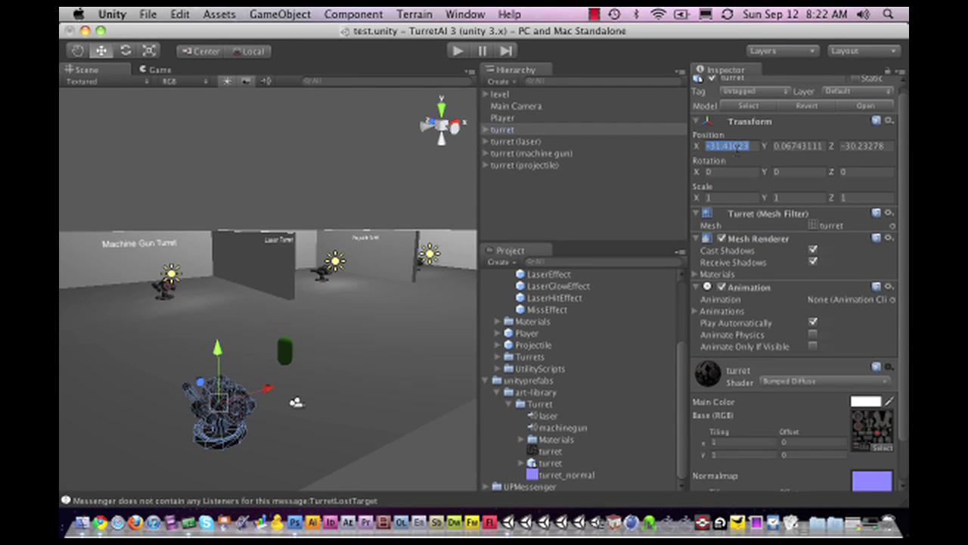
{"action": "type", "text": "0"}
{"action": "left_click", "coordinate": [816, 148]}
{"action": "type", "text": "0"}
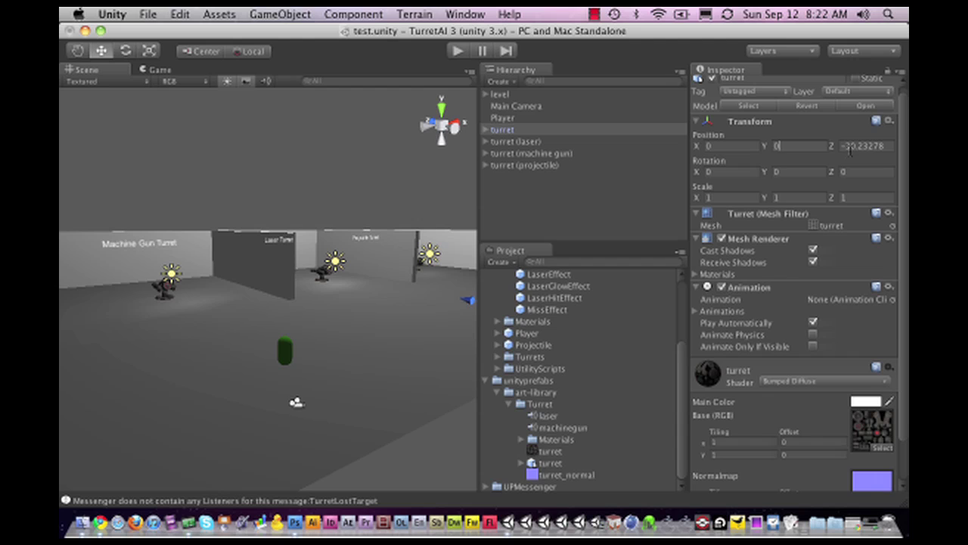
{"action": "left_click", "coordinate": [850, 148]}
{"action": "type", "text": "0"}
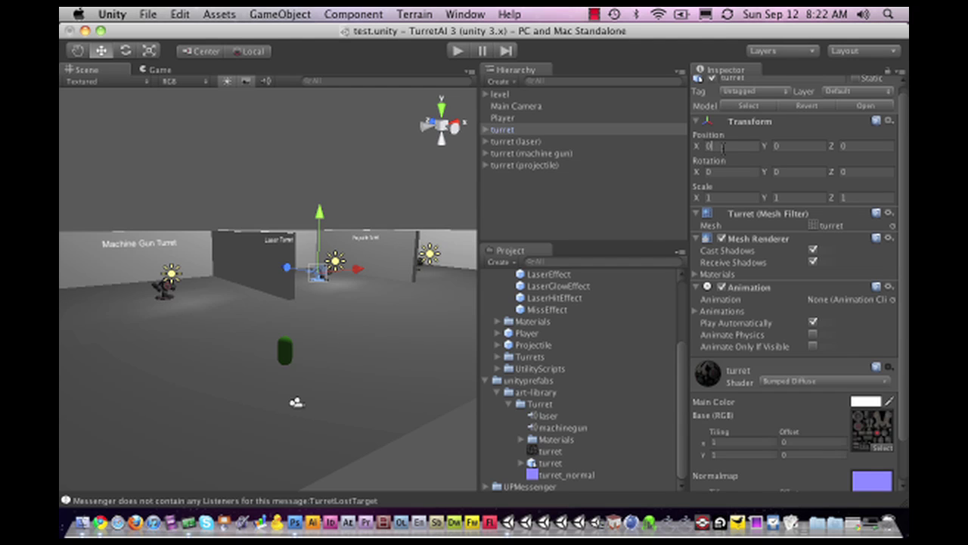
Select the whole turret (laser) object and move it along its Z axis, clear of the new turret
{"action": "type", "text": "f"}
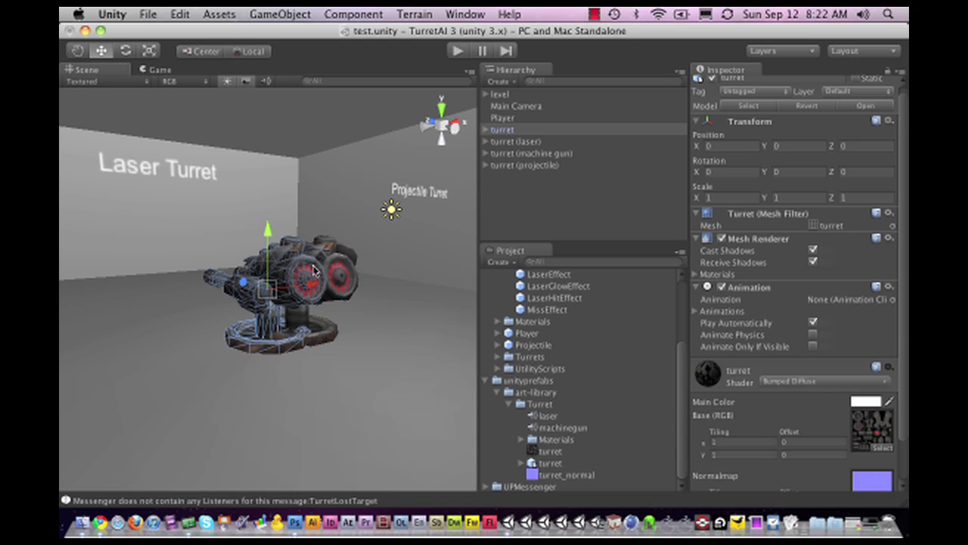
{"action": "left_click_drag", "start_coordinate": [314, 269], "coordinate": [244, 394], "text": "alt"}
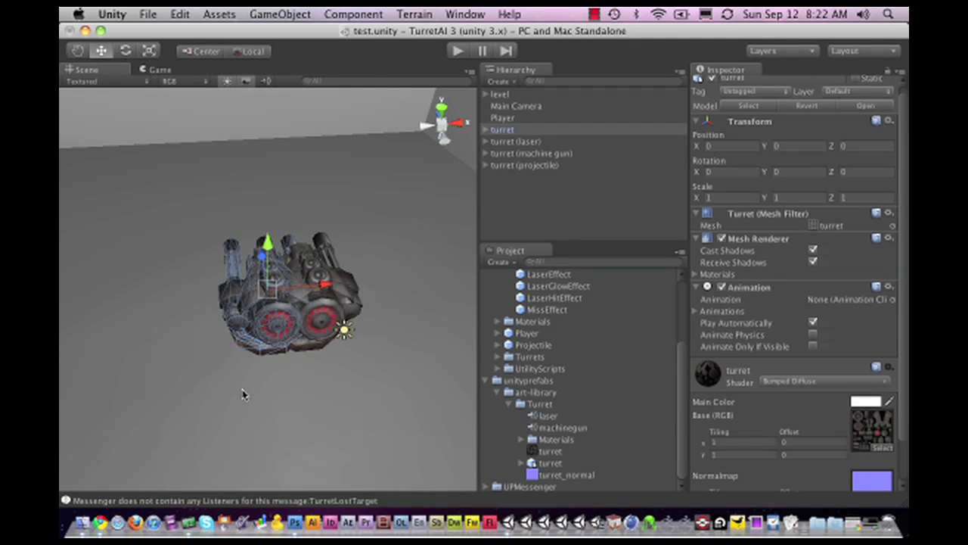
{"action": "left_click", "coordinate": [344, 302]}
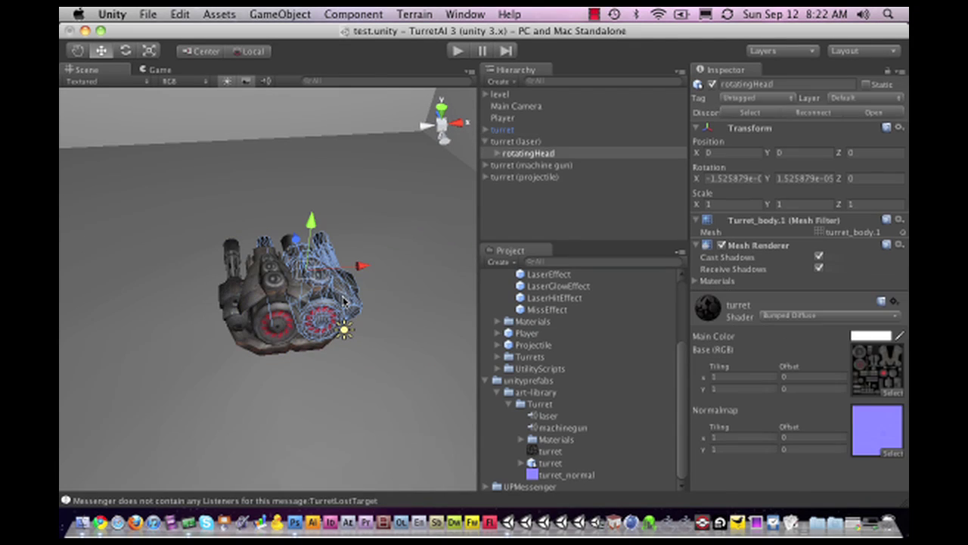
{"action": "left_click", "coordinate": [514, 142]}
{"action": "left_click", "coordinate": [485, 141]}
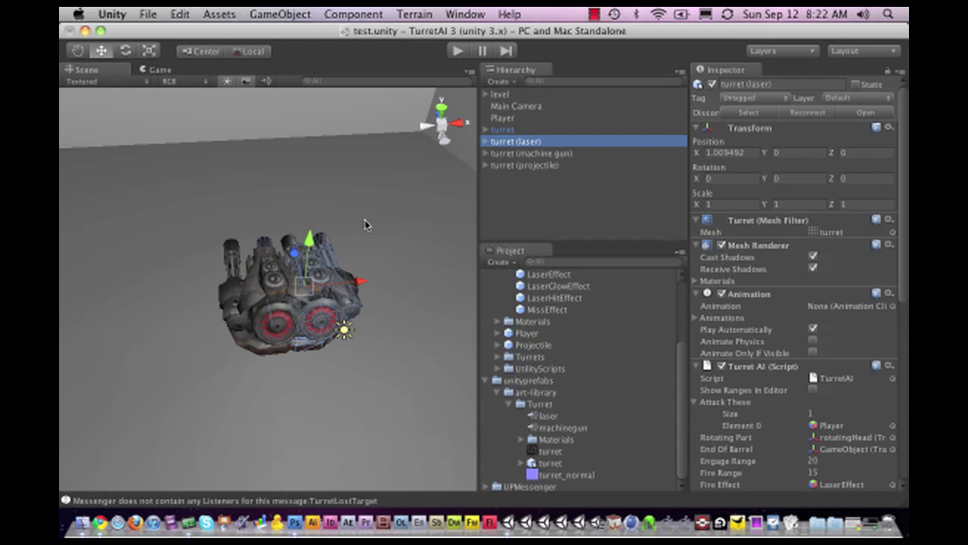
{"action": "key", "text": "f"}
{"action": "left_click", "coordinate": [278, 272]}
{"action": "left_click_drag", "start_coordinate": [279, 273], "coordinate": [339, 515]}
Frame the new turret in the scene and expand its hierarchy to inspect its child parts
{"action": "left_click", "coordinate": [499, 130]}
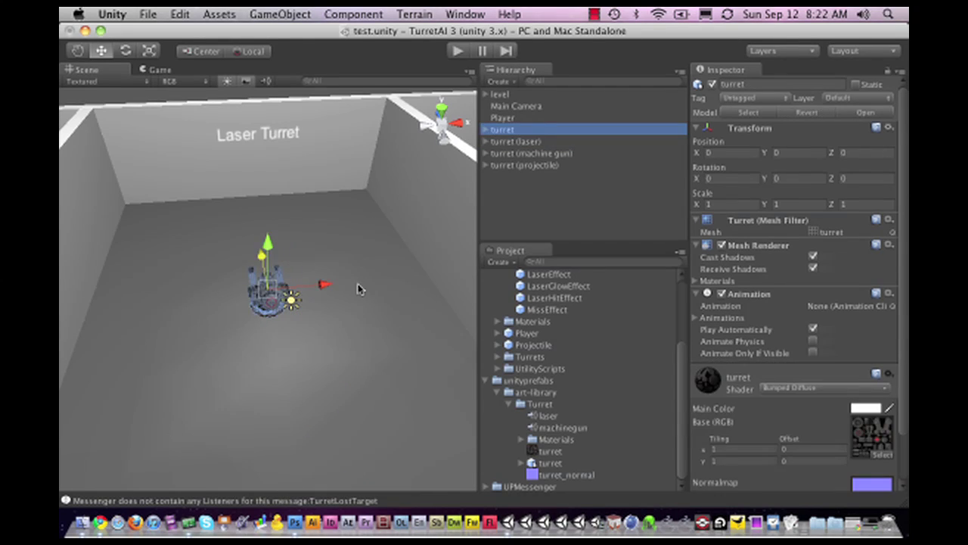
{"action": "key", "text": "f"}
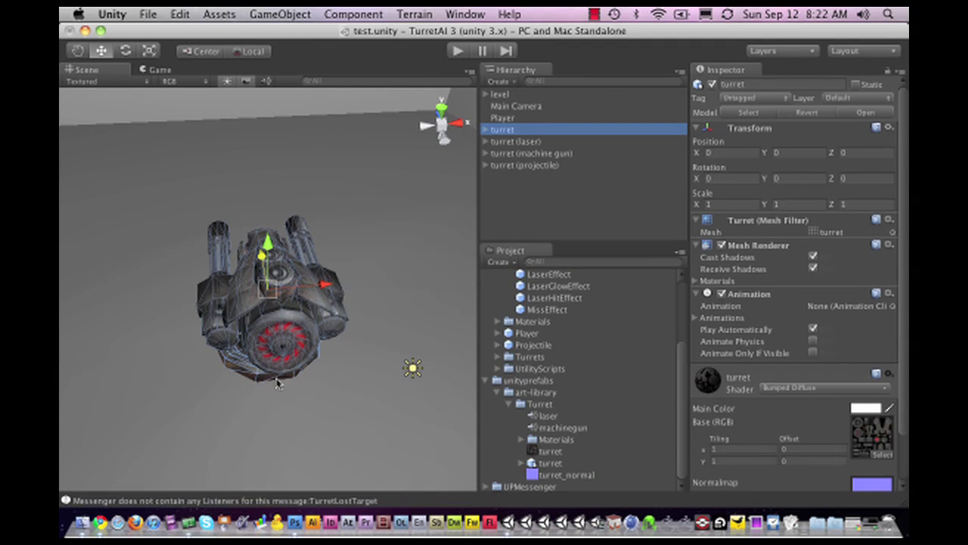
{"action": "left_click_drag", "start_coordinate": [266, 393], "coordinate": [477, 280], "text": "alt"}
{"action": "left_click", "coordinate": [504, 133]}
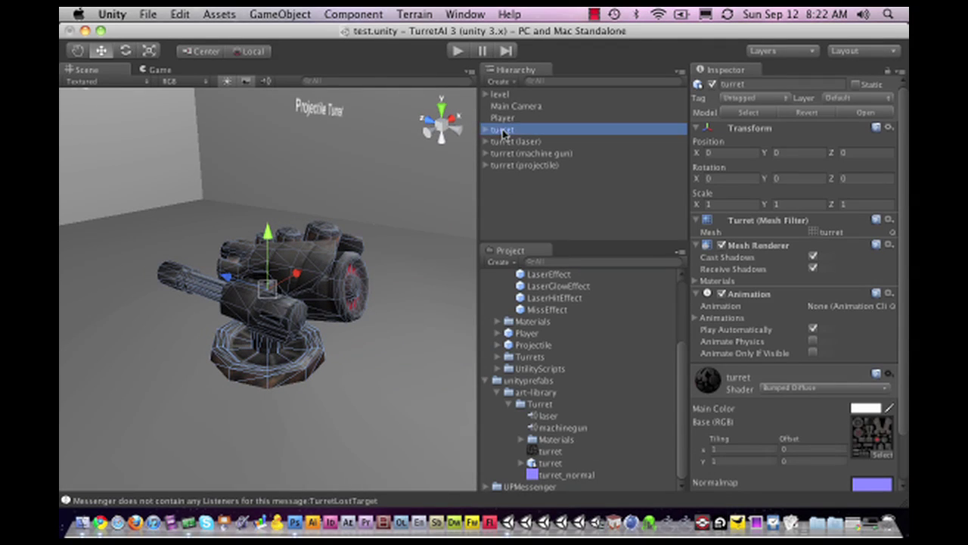
{"action": "left_click", "coordinate": [486, 130]}
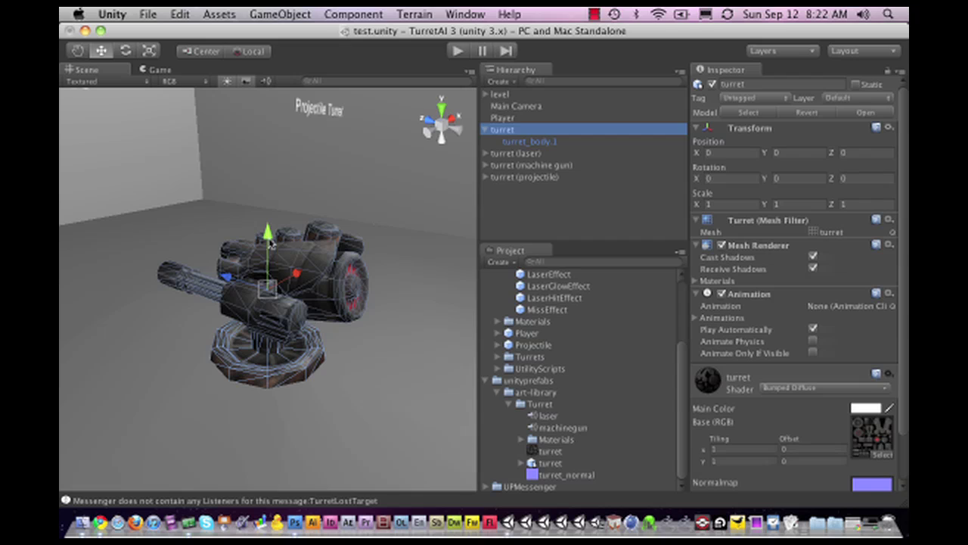
Rename the new turret's child part turret_body.1 to rotatingHead
{"action": "left_click", "coordinate": [520, 144]}
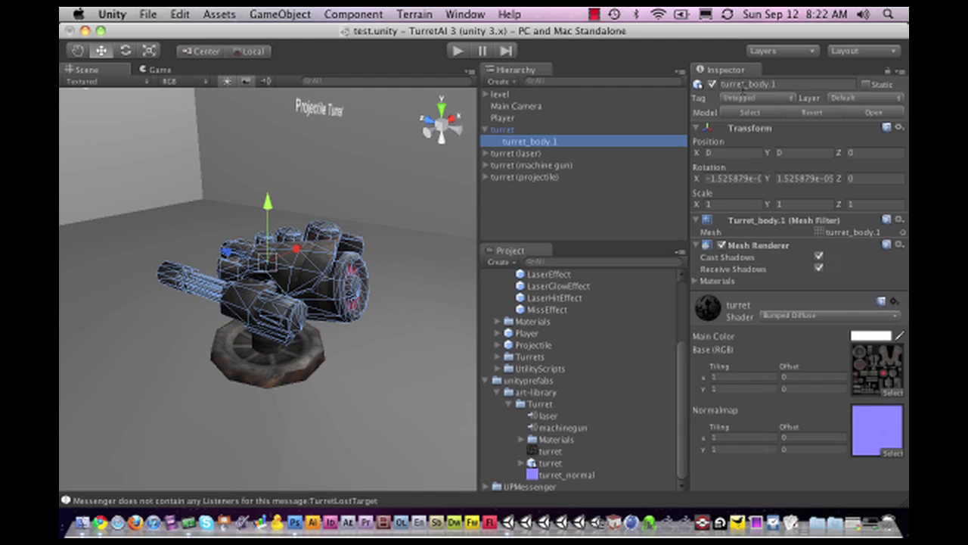
{"action": "left_click", "coordinate": [744, 85]}
{"action": "type", "text": "rotatingHead"}
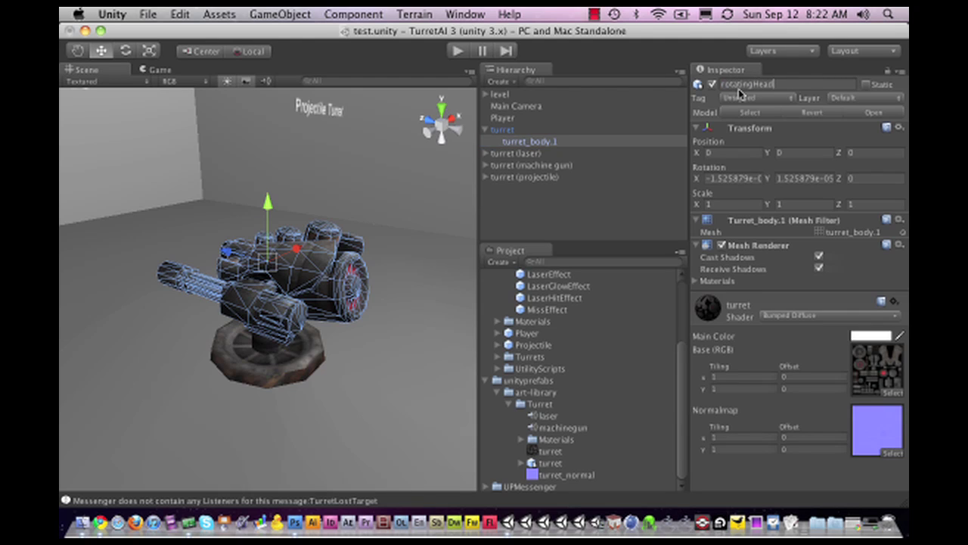
{"action": "key", "text": "Return"}
Create an empty game object and move it forward along Z to about 1.5, between the turret's two barrels
{"action": "left_click_drag", "start_coordinate": [306, 273], "coordinate": [102, 446], "text": "alt"}
{"action": "left_click", "coordinate": [274, 15]}
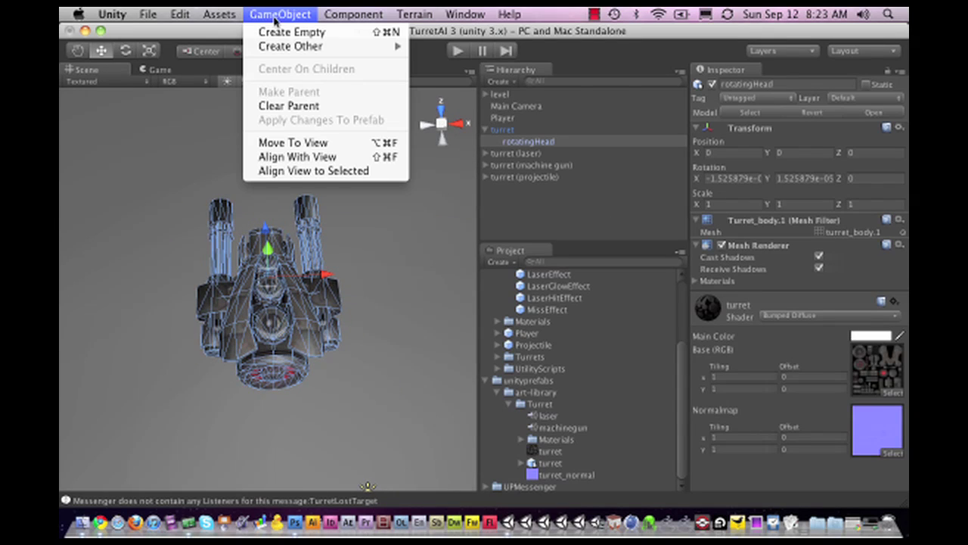
{"action": "left_click", "coordinate": [275, 32]}
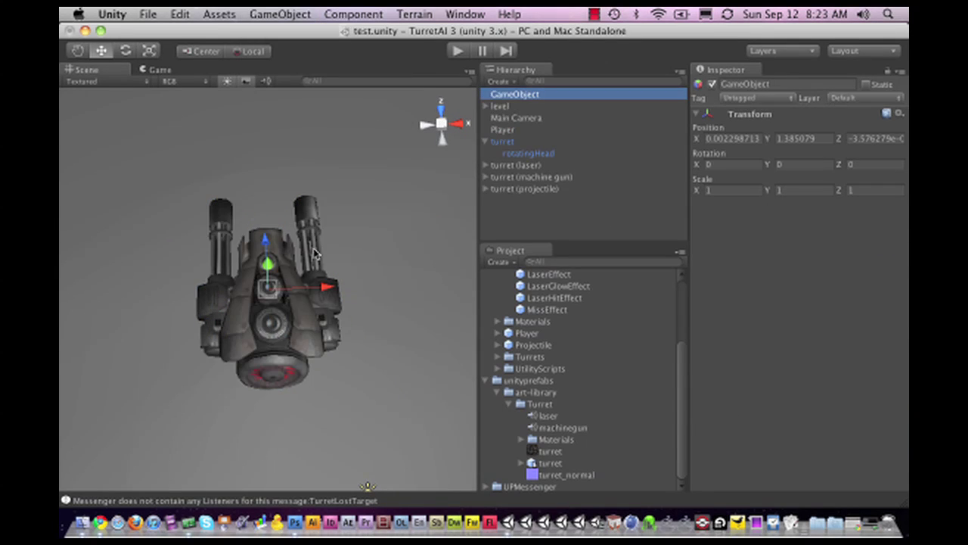
{"action": "left_click_drag", "start_coordinate": [245, 290], "coordinate": [260, 307], "text": "alt"}
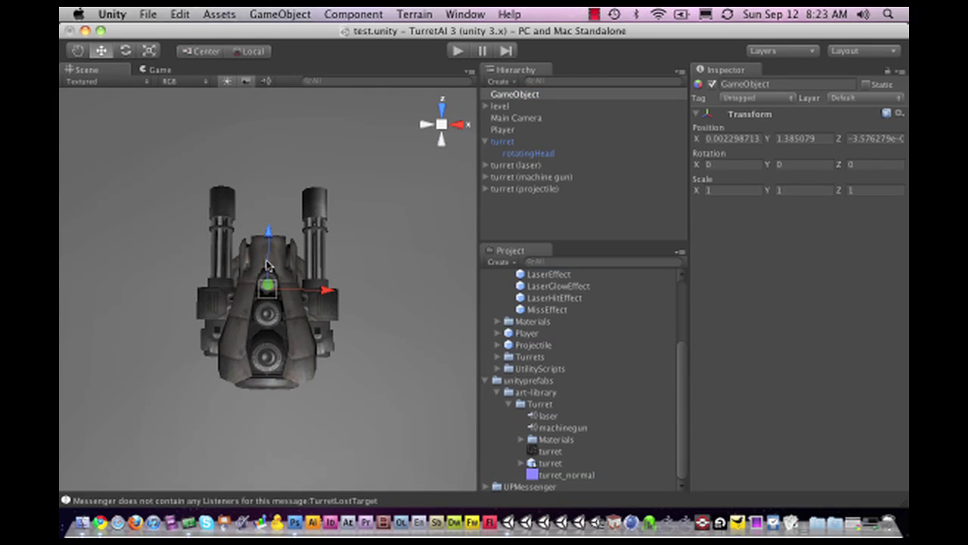
{"action": "left_click_drag", "start_coordinate": [277, 241], "coordinate": [273, 159]}
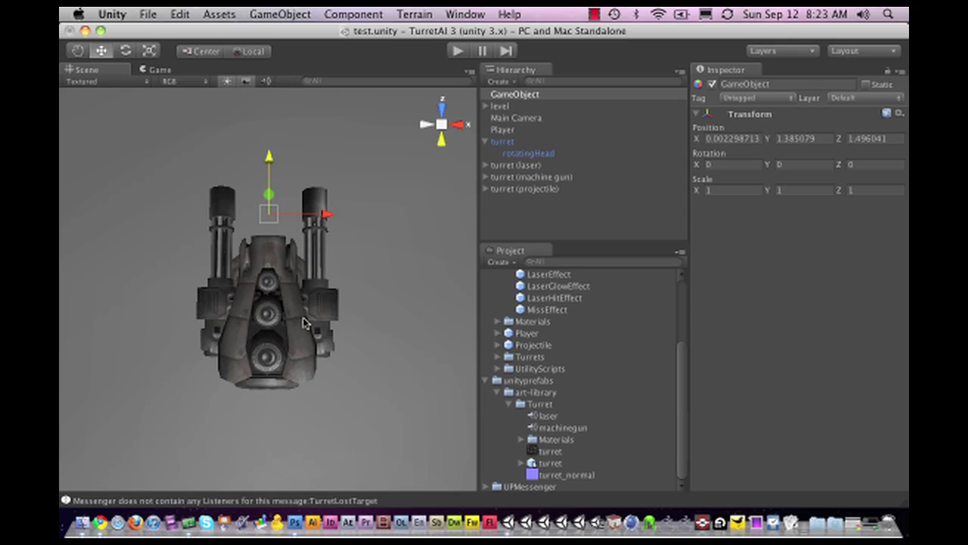
Adjust the empty object's position to about Y 1.77 and Z 1.22, at the front of the turret head
{"action": "left_click_drag", "start_coordinate": [324, 336], "coordinate": [145, 43], "text": "alt"}
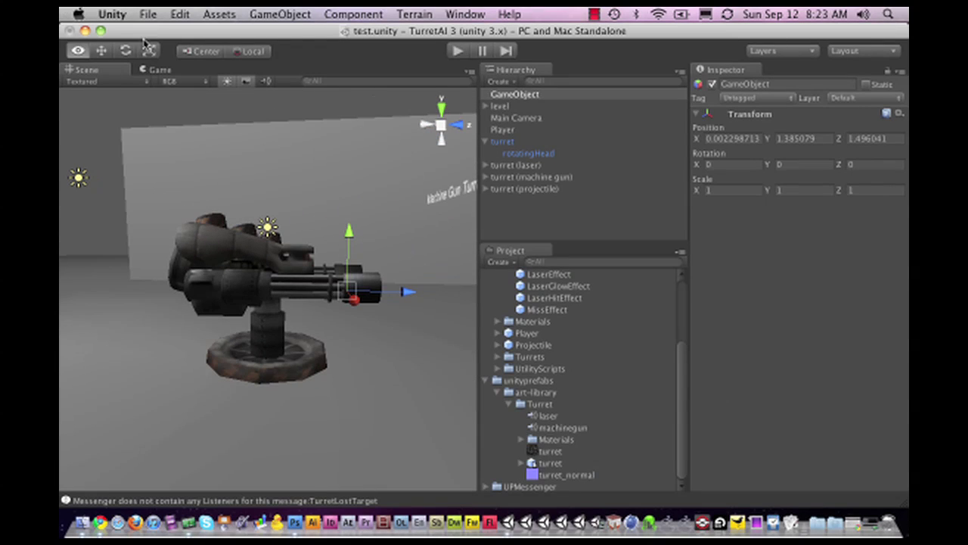
{"action": "left_click_drag", "start_coordinate": [348, 229], "coordinate": [348, 201]}
{"action": "left_click_drag", "start_coordinate": [411, 274], "coordinate": [148, 277]}
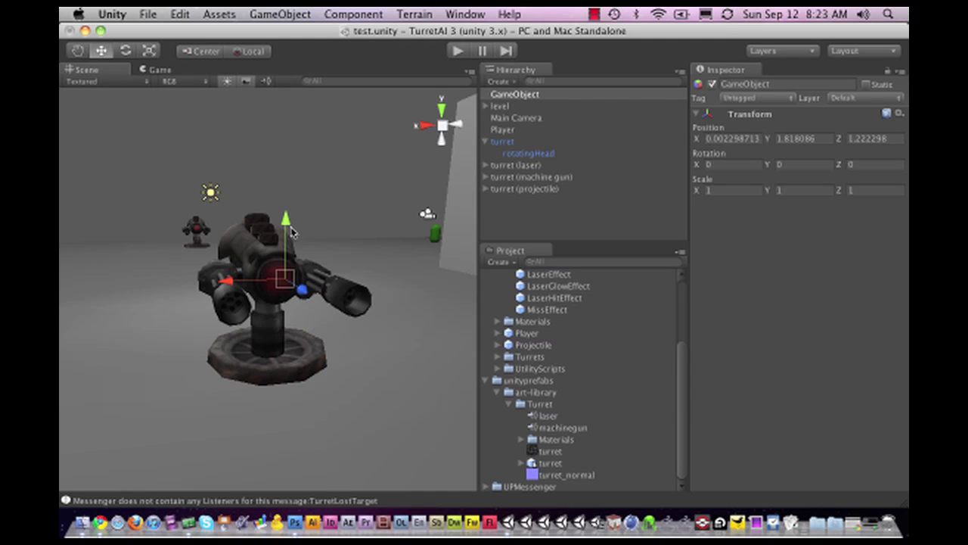
{"action": "left_click_drag", "start_coordinate": [294, 224], "coordinate": [291, 229]}
{"action": "left_click_drag", "start_coordinate": [266, 268], "coordinate": [476, 310], "text": "alt"}
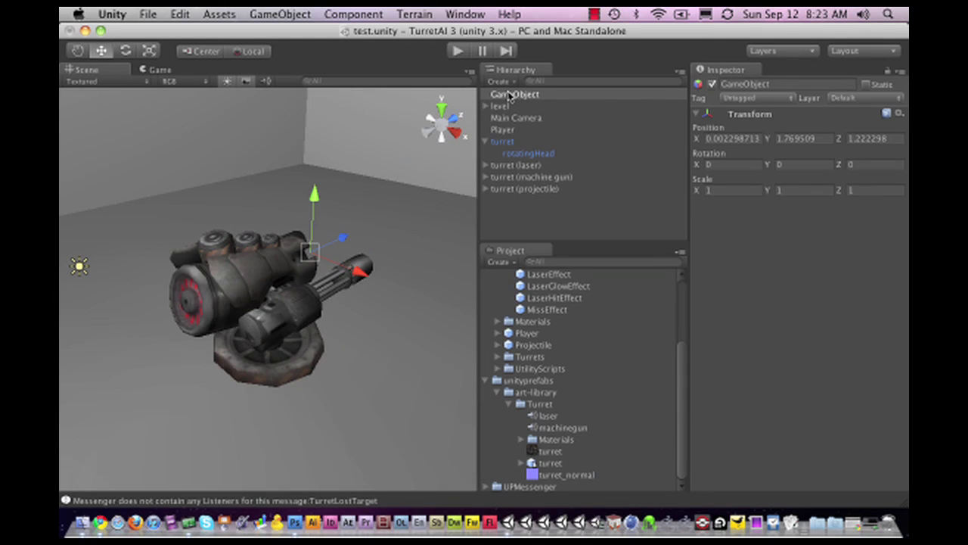
Parent the empty GameObject to rotatingHead, accepting the loss of the prefab connection
{"action": "left_click_drag", "start_coordinate": [509, 94], "coordinate": [537, 154]}
{"action": "left_click_drag", "start_coordinate": [435, 150], "coordinate": [437, 166]}
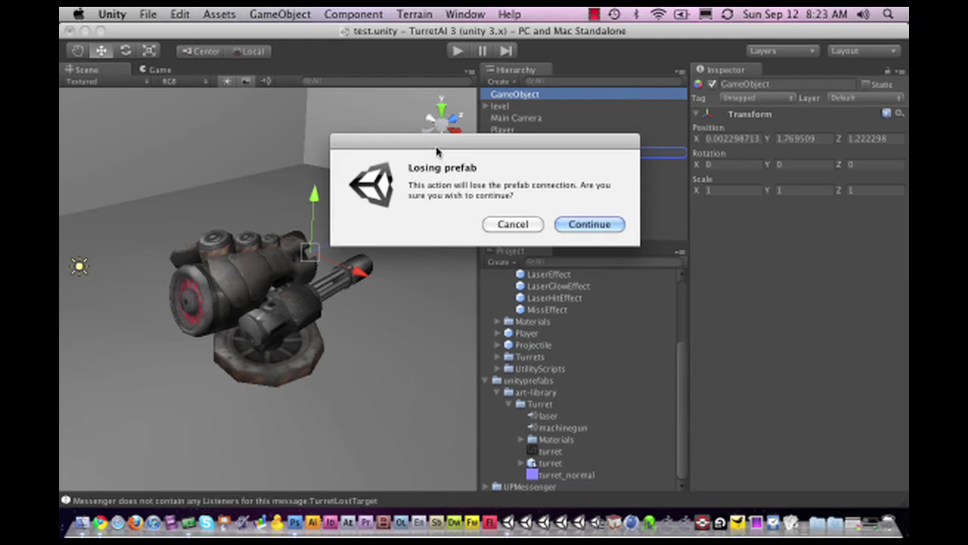
{"action": "left_click", "coordinate": [579, 222]}
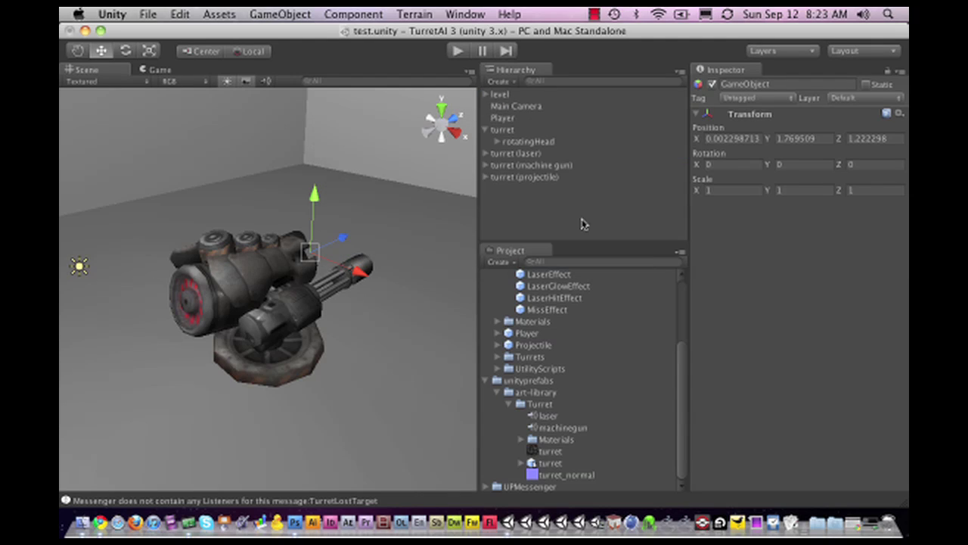
Attach the TurretAI script to the new turret object
{"action": "left_click", "coordinate": [505, 142]}
{"action": "left_click", "coordinate": [505, 131]}
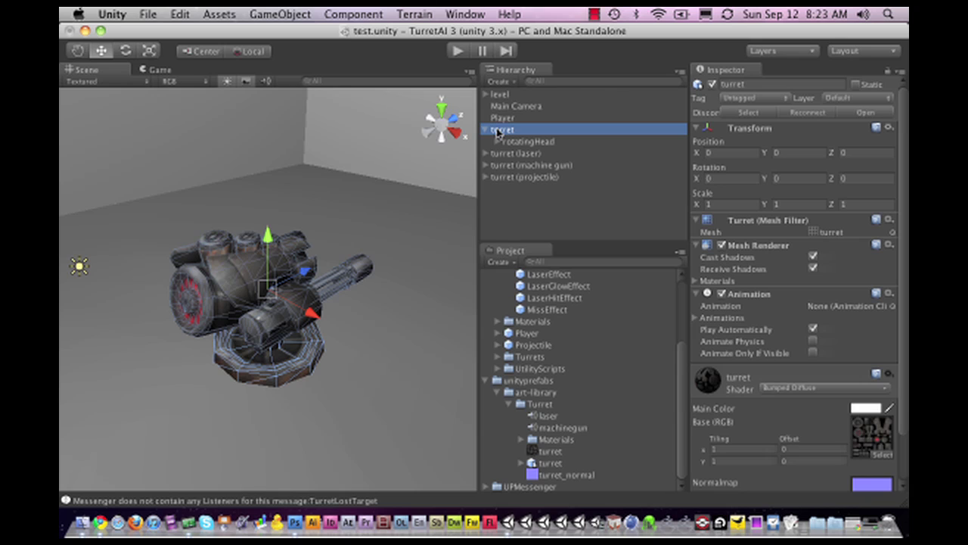
{"action": "scroll", "coordinate": [571, 378], "scroll_direction": "up", "scroll_amount": 5}
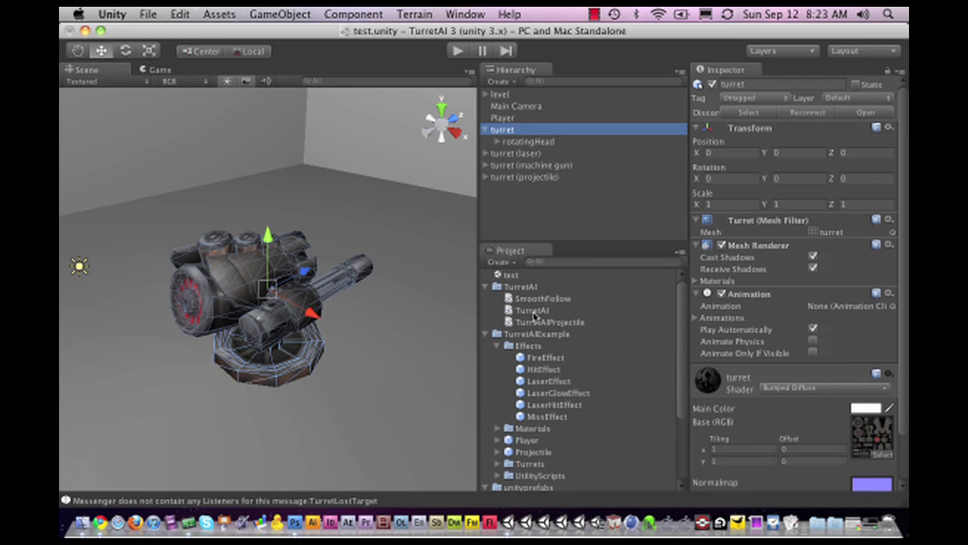
{"action": "left_click", "coordinate": [532, 311]}
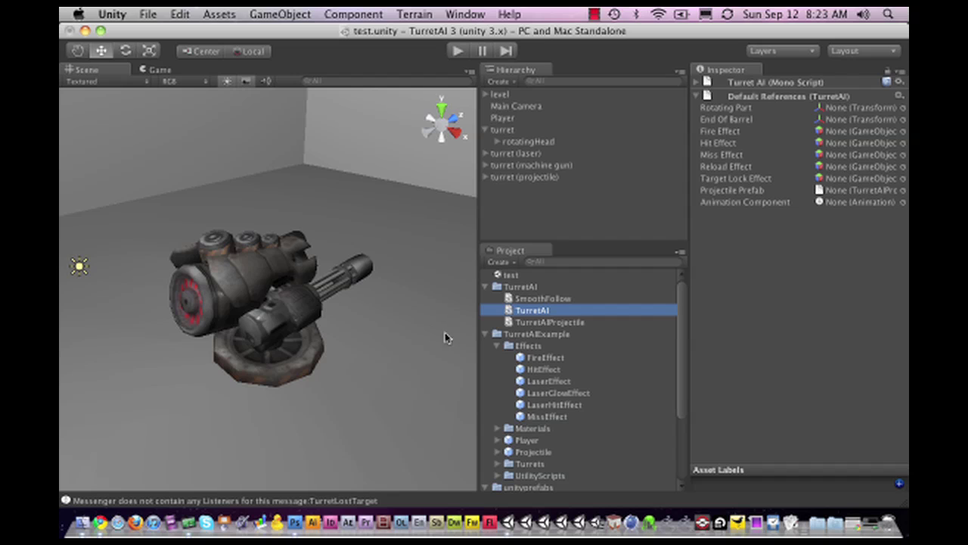
{"action": "left_click_drag", "start_coordinate": [530, 314], "coordinate": [501, 135]}
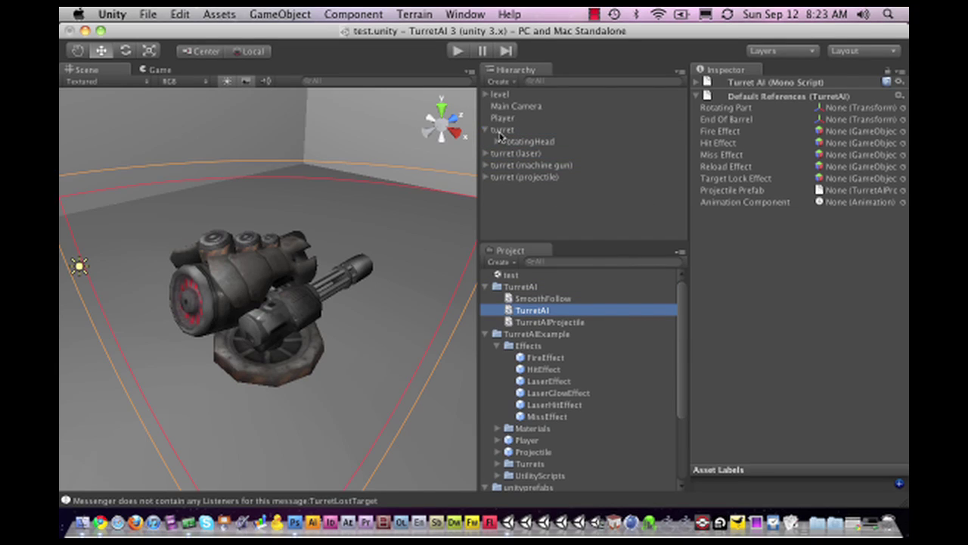
Examine the orange and red range spheres around the new turret from several distances
{"action": "scroll", "coordinate": [299, 280], "scroll_direction": "down", "scroll_amount": 5}
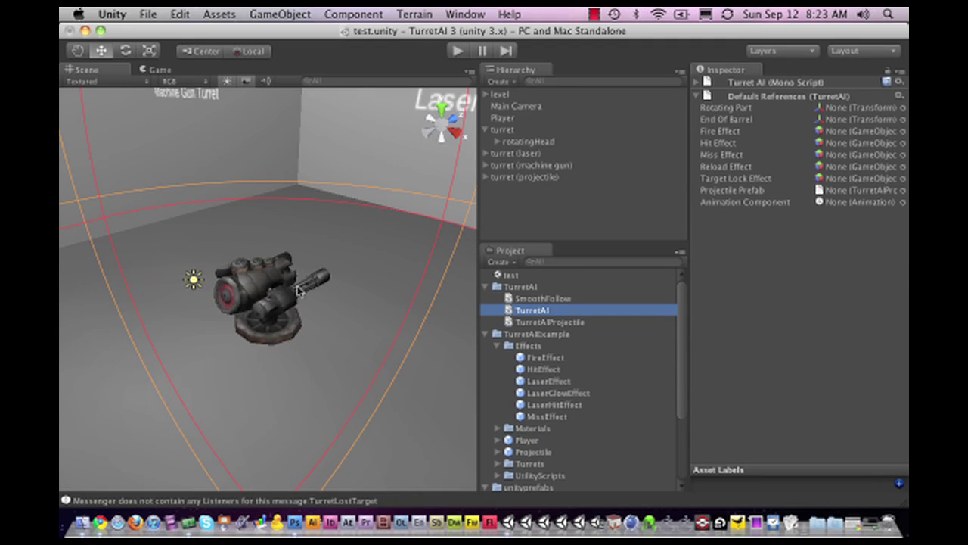
{"action": "left_click_drag", "start_coordinate": [277, 356], "coordinate": [309, 309], "text": "alt"}
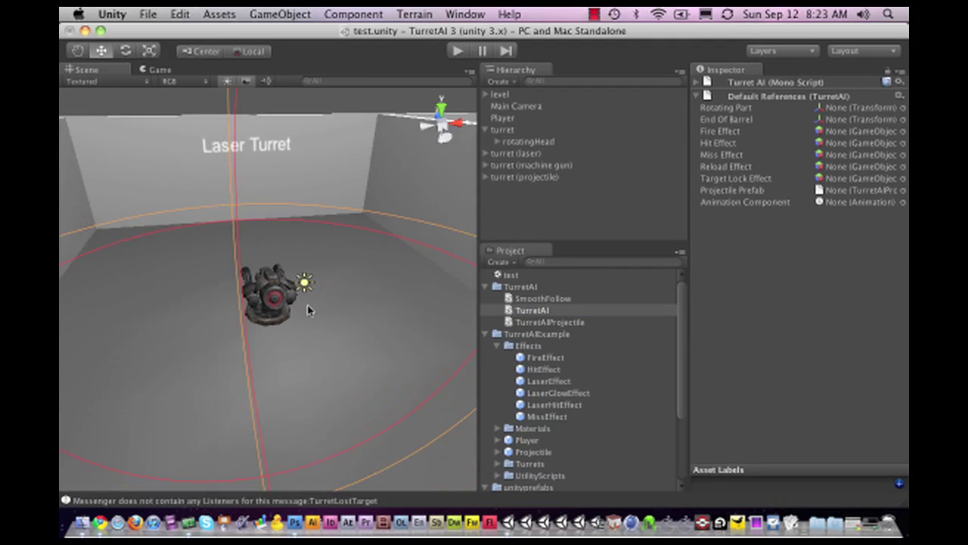
{"action": "scroll", "coordinate": [309, 309], "scroll_direction": "down", "scroll_amount": 5}
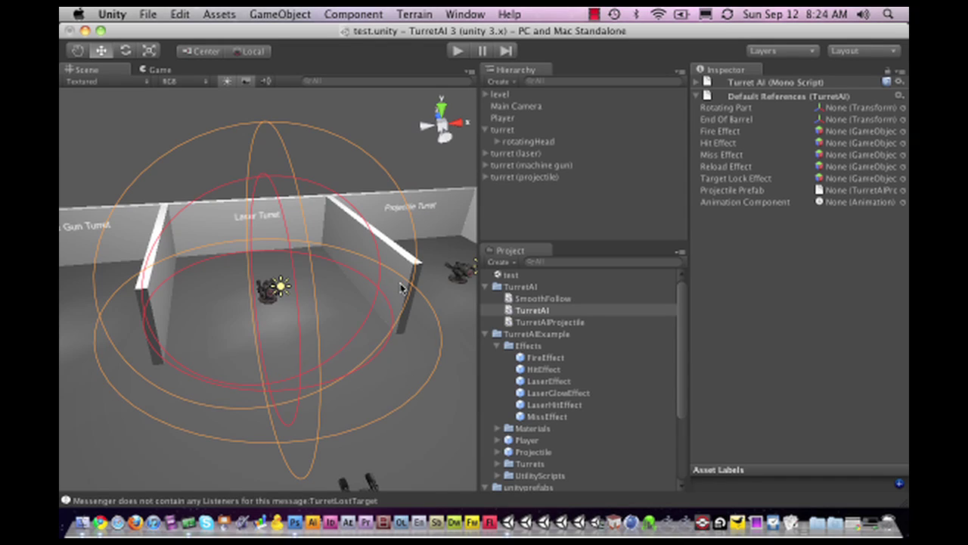
{"action": "scroll", "coordinate": [405, 295], "scroll_direction": "up", "scroll_amount": 4}
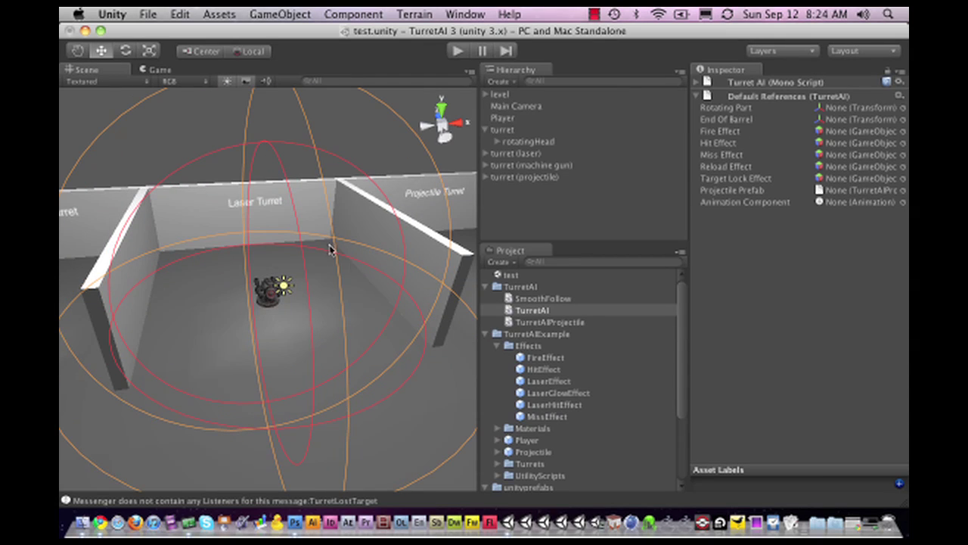
{"action": "scroll", "coordinate": [321, 364], "scroll_direction": "up", "scroll_amount": 1}
{"action": "scroll", "coordinate": [321, 364], "scroll_direction": "up", "scroll_amount": 1}
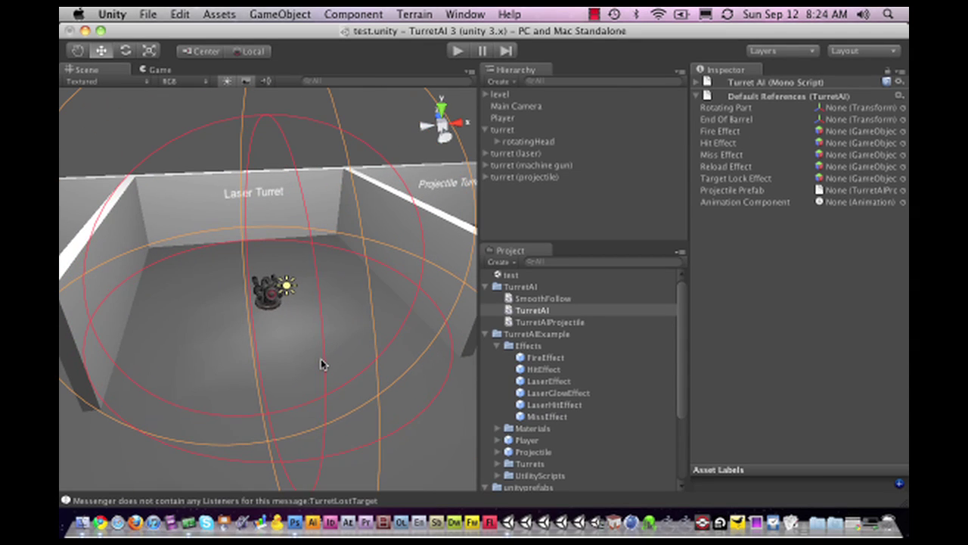
{"action": "scroll", "coordinate": [321, 365], "scroll_direction": "up", "scroll_amount": 1}
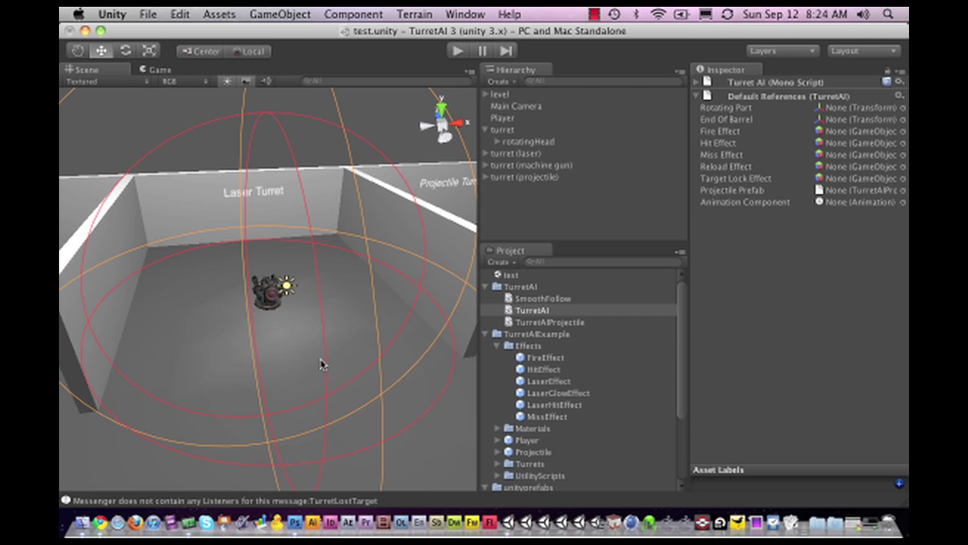
{"action": "scroll", "coordinate": [321, 365], "scroll_direction": "up", "scroll_amount": 6}
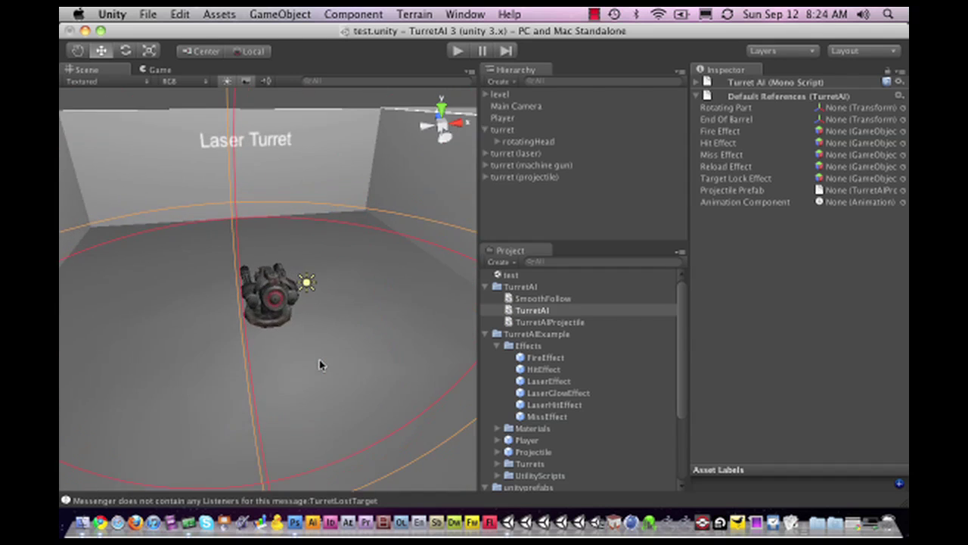
{"action": "scroll", "coordinate": [319, 356], "scroll_direction": "down", "scroll_amount": 8}
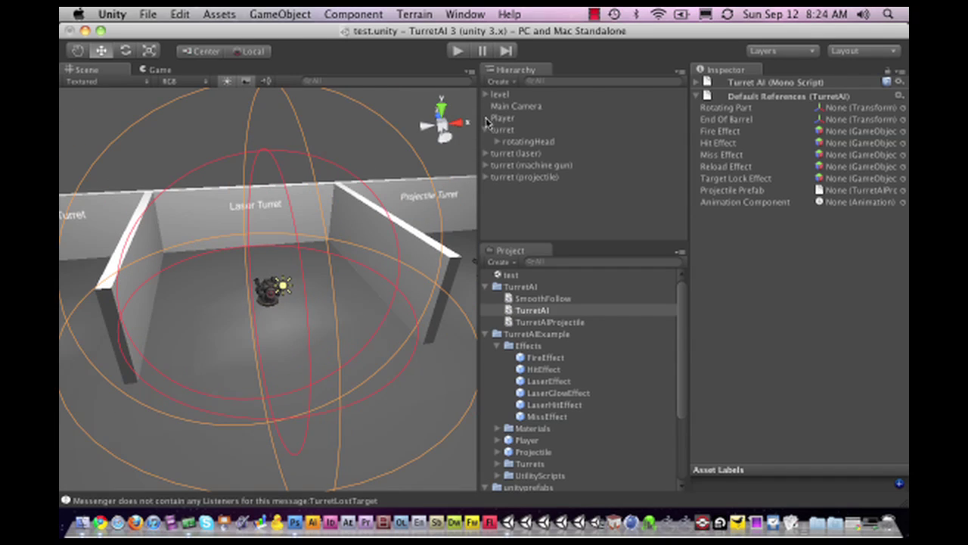
Select the new turret and toggle Show Ranges In Editor off and back on to compare the range display
{"action": "left_click", "coordinate": [500, 129]}
{"action": "key", "text": "f"}
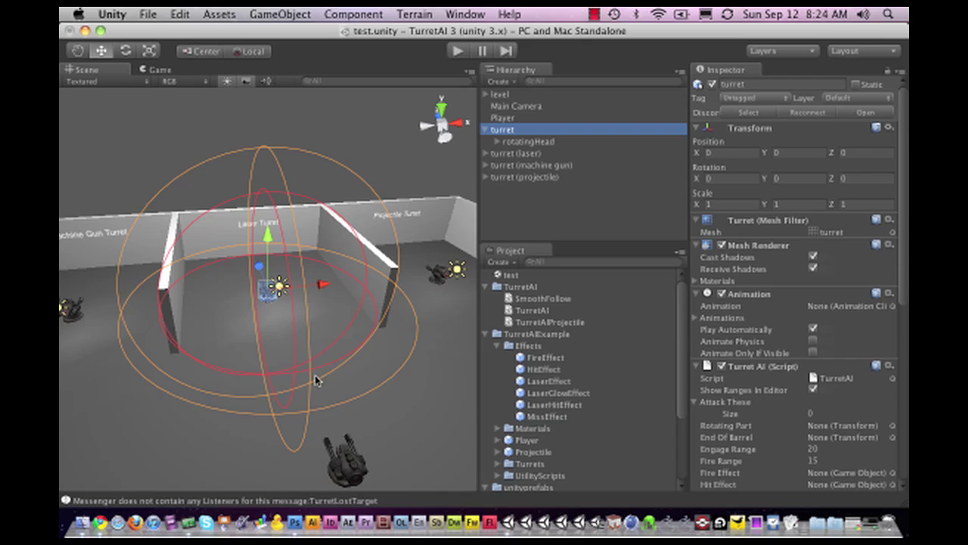
{"action": "left_click", "coordinate": [813, 389]}
{"action": "left_click", "coordinate": [813, 390]}
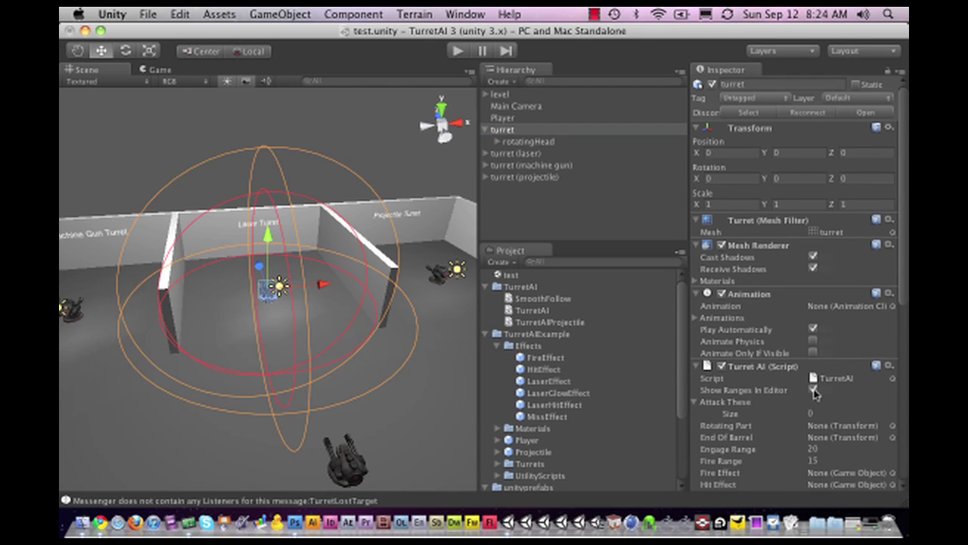
{"action": "left_click", "coordinate": [813, 390]}
{"action": "left_click", "coordinate": [813, 390]}
Set the Attack These size to 1 in the Turret AI script and assign Player as Element 0
{"action": "scroll", "coordinate": [775, 242], "scroll_direction": "down", "scroll_amount": 4}
{"action": "scroll", "coordinate": [775, 248], "scroll_direction": "down", "scroll_amount": 3}
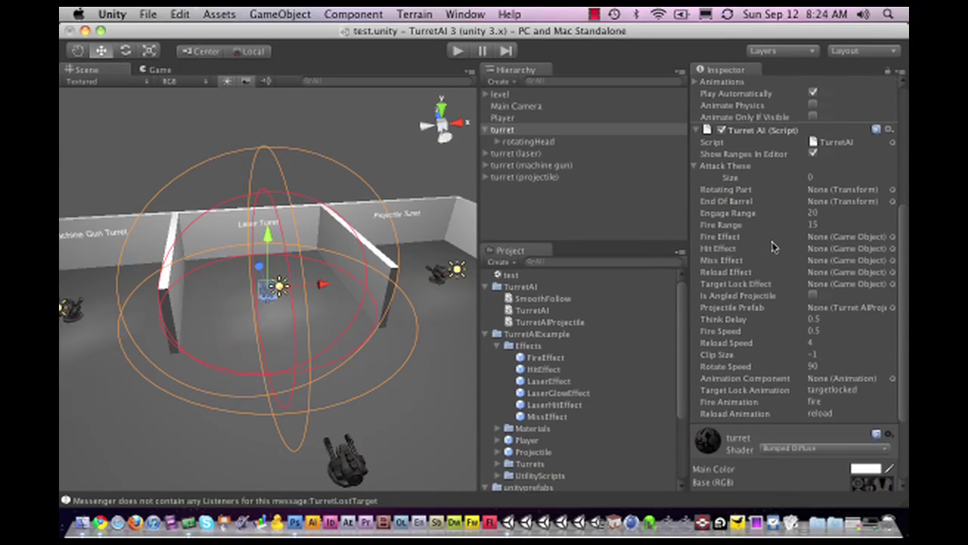
{"action": "scroll", "coordinate": [773, 248], "scroll_direction": "down", "scroll_amount": 1}
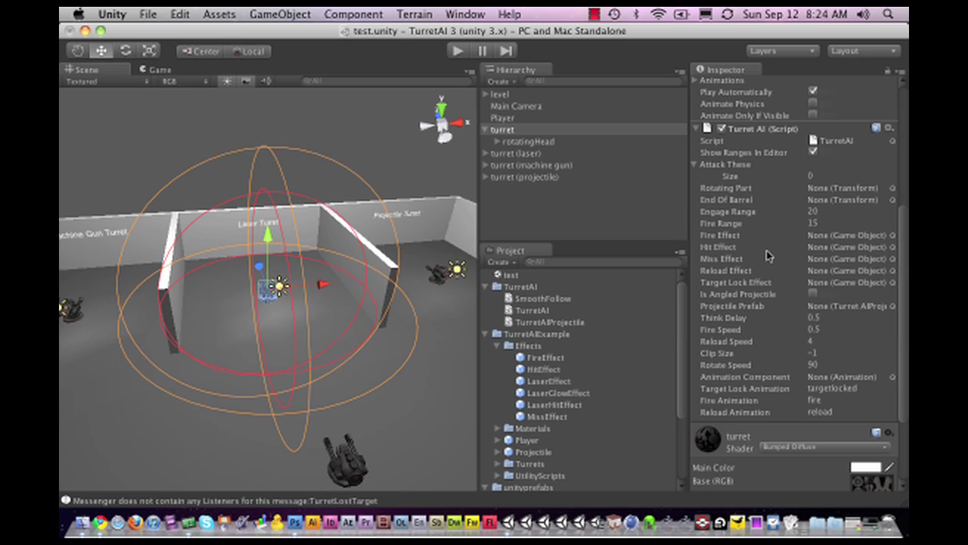
{"action": "scroll", "coordinate": [768, 255], "scroll_direction": "up", "scroll_amount": 2}
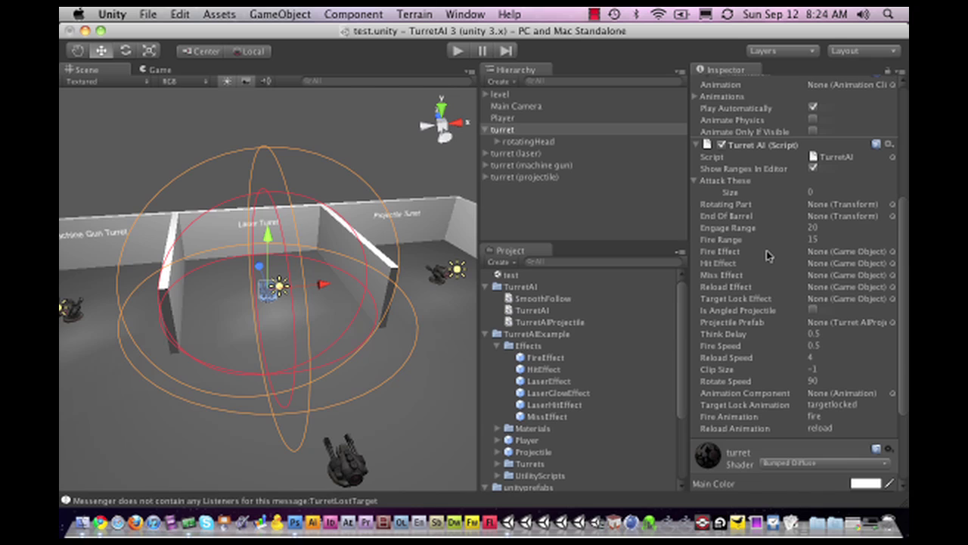
{"action": "left_click", "coordinate": [725, 186]}
{"action": "left_click", "coordinate": [695, 186]}
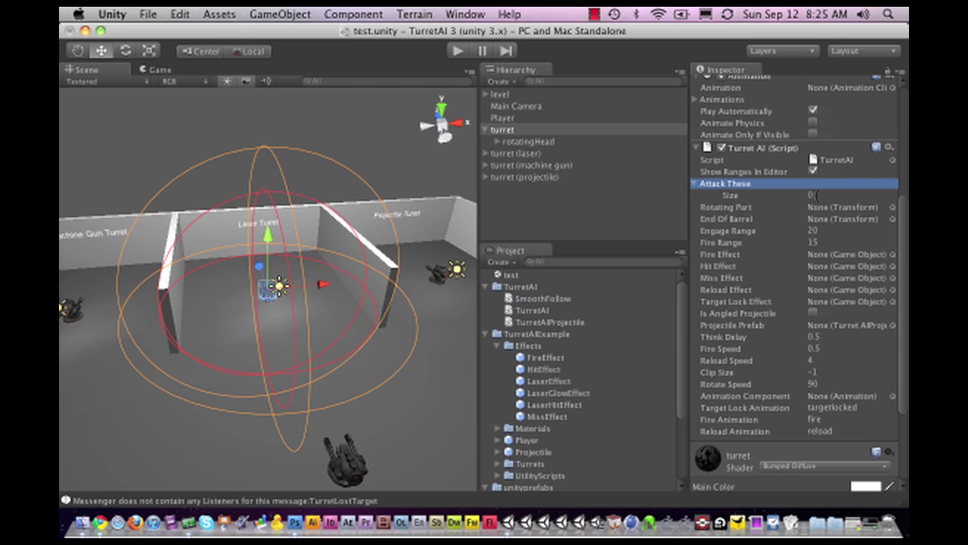
{"action": "left_click", "coordinate": [814, 195]}
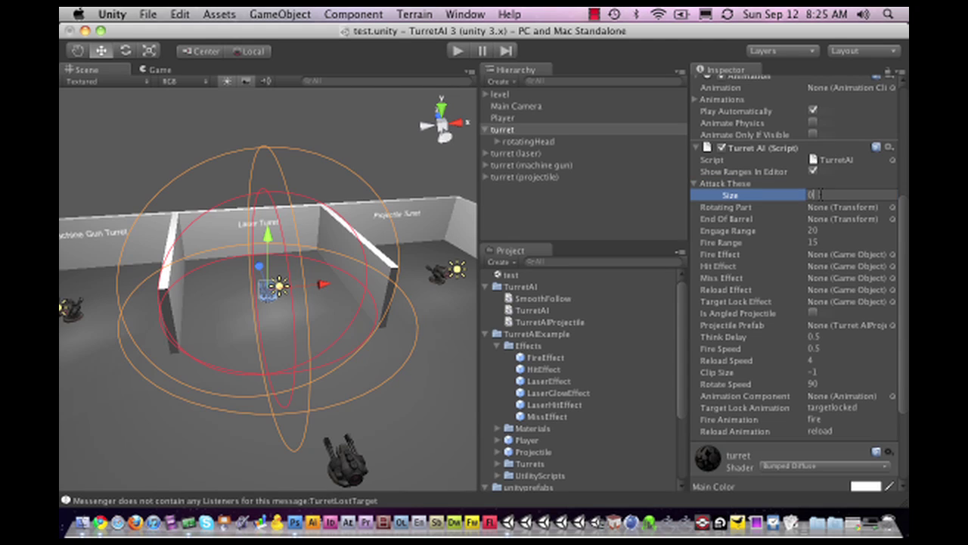
{"action": "type", "text": "1"}
{"action": "key", "text": "Return"}
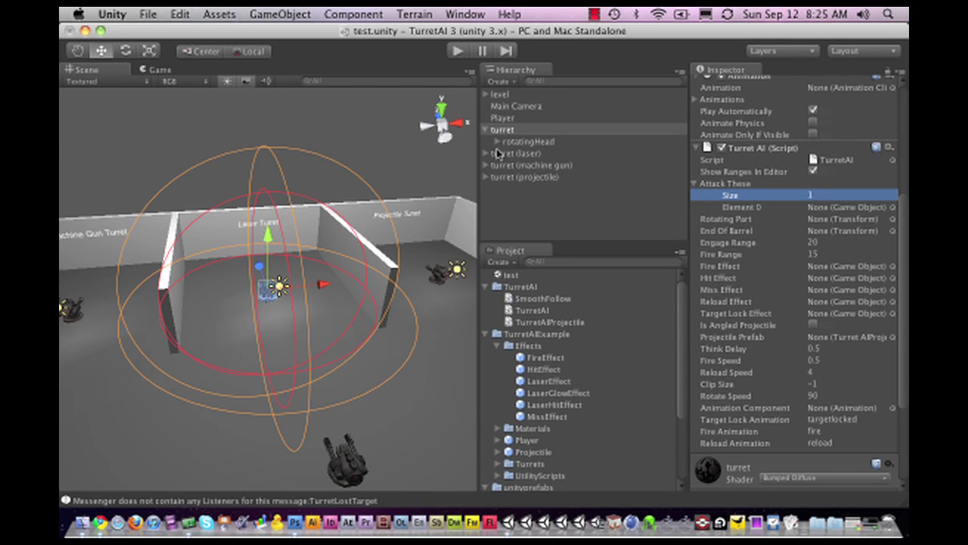
{"action": "left_click_drag", "start_coordinate": [501, 129], "coordinate": [832, 208]}
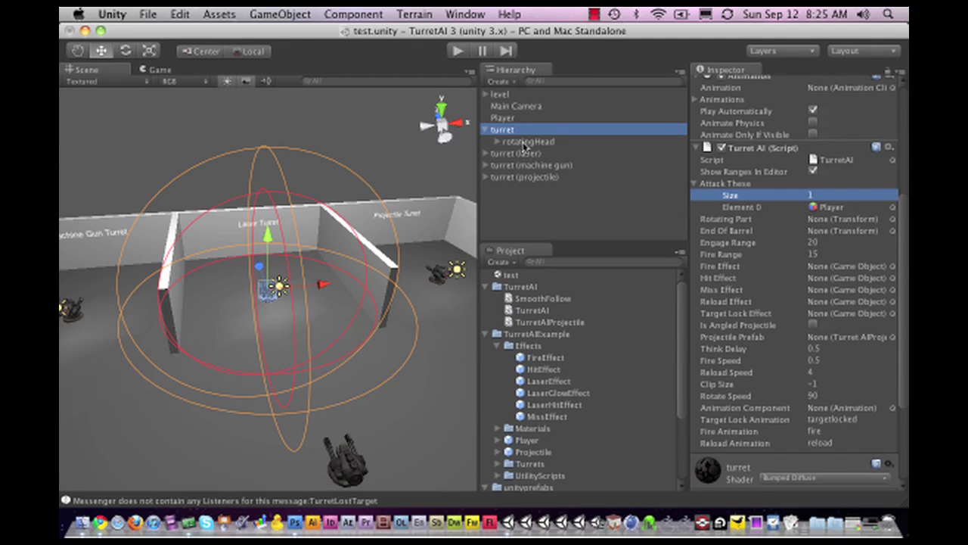
Assign rotatingHead as the Rotating Part and its child GameObject as the End Of Barrel in the Turret AI script
{"action": "left_click_drag", "start_coordinate": [524, 146], "coordinate": [817, 223]}
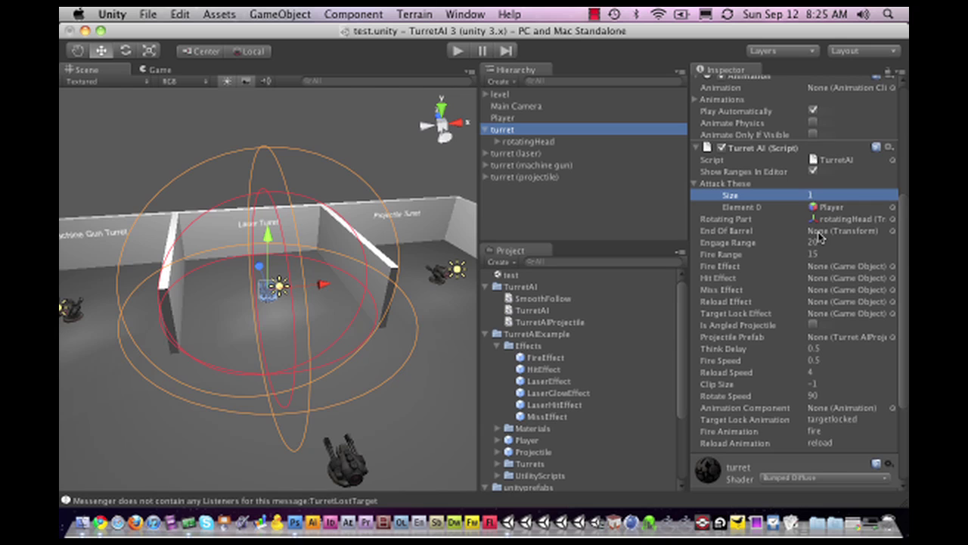
{"action": "left_click", "coordinate": [496, 142]}
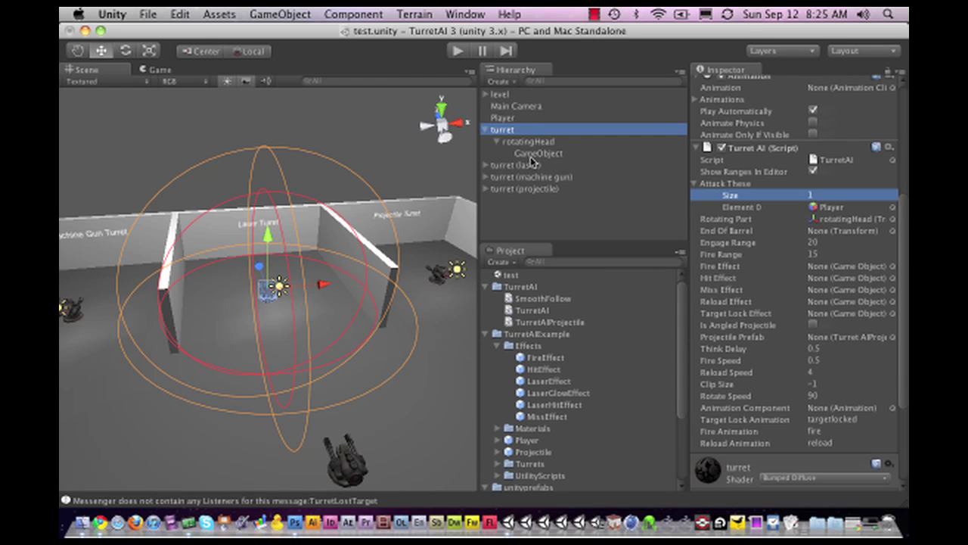
{"action": "left_click_drag", "start_coordinate": [533, 153], "coordinate": [825, 230]}
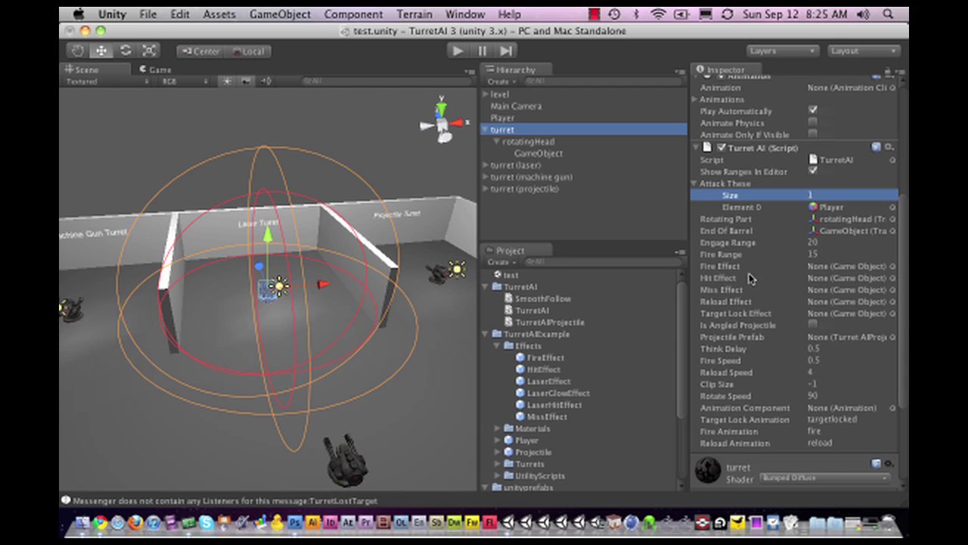
Try an Engage Range of 25 in the Turret AI script, and set it back to 20
{"action": "left_click", "coordinate": [823, 242]}
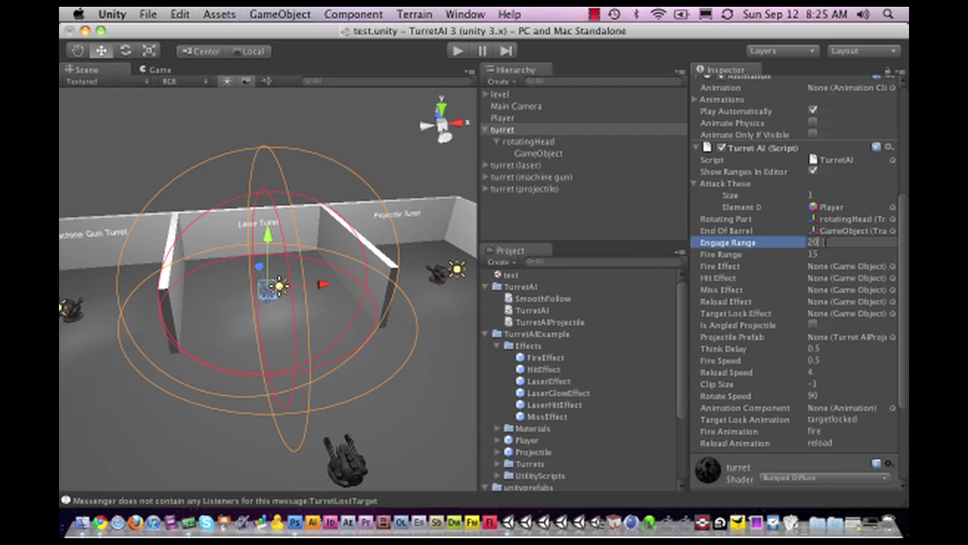
{"action": "type", "text": "25"}
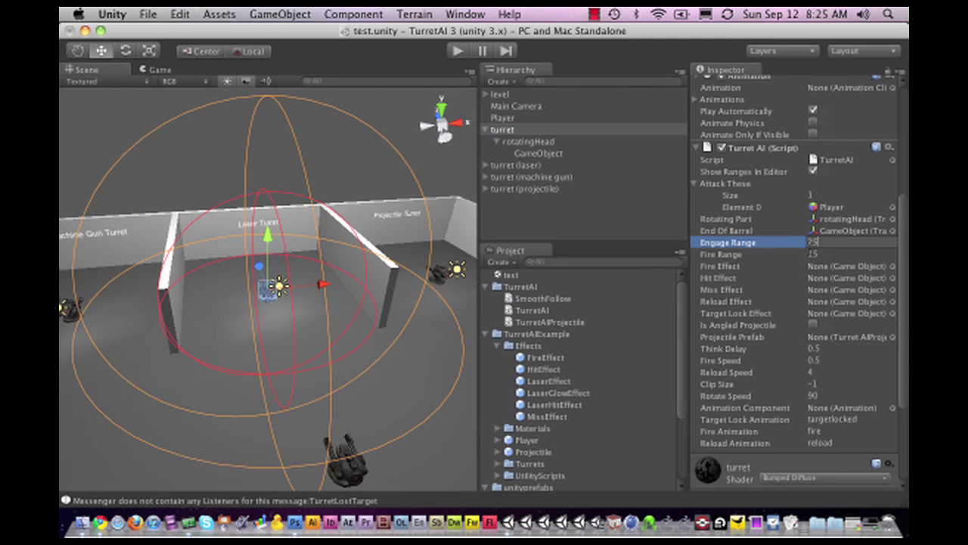
{"action": "key", "text": "BackSpace"}
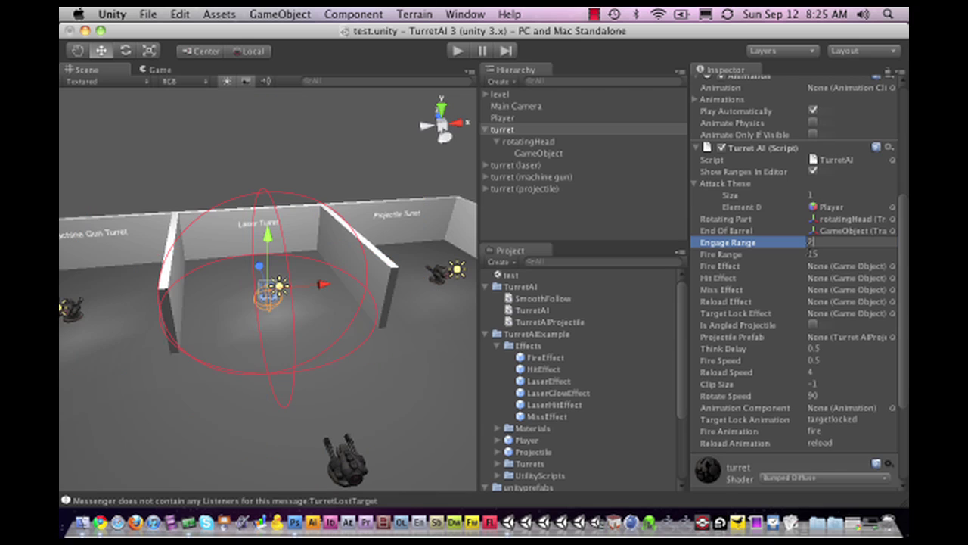
{"action": "type", "text": "0"}
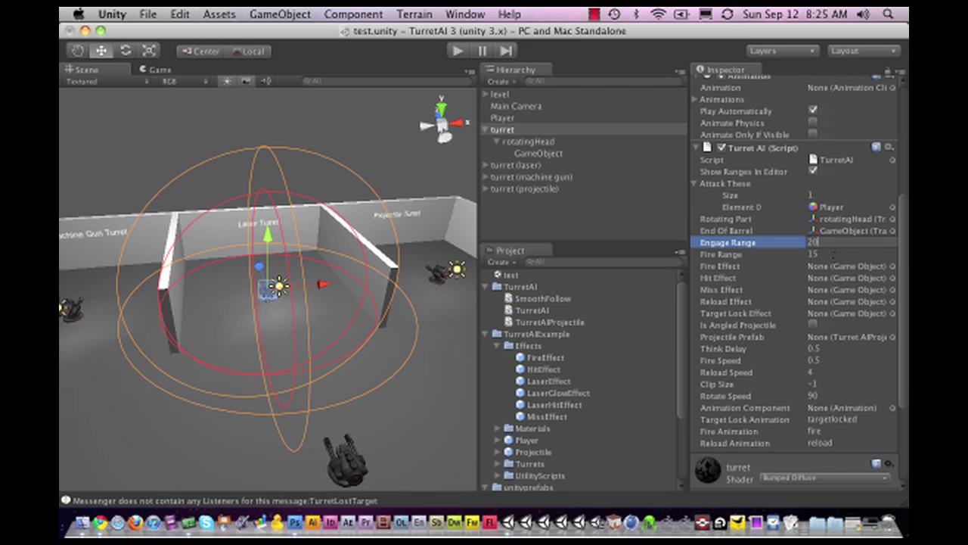
{"action": "left_click", "coordinate": [832, 256]}
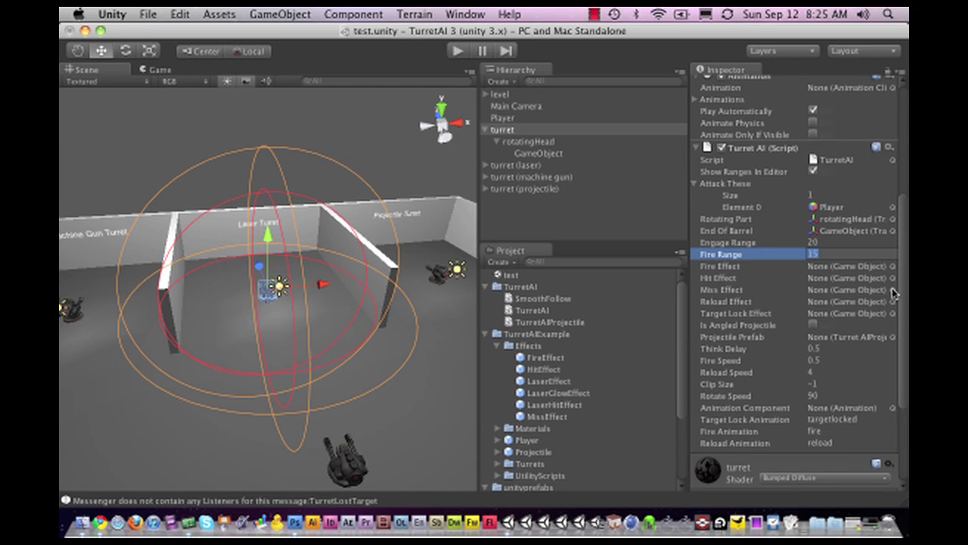
Assign LaserEffect as the Fire Effect, HitEffect as the Hit Effect and MissEffect as the Miss Effect in the Turret AI script
{"action": "left_click_drag", "start_coordinate": [906, 288], "coordinate": [906, 307]}
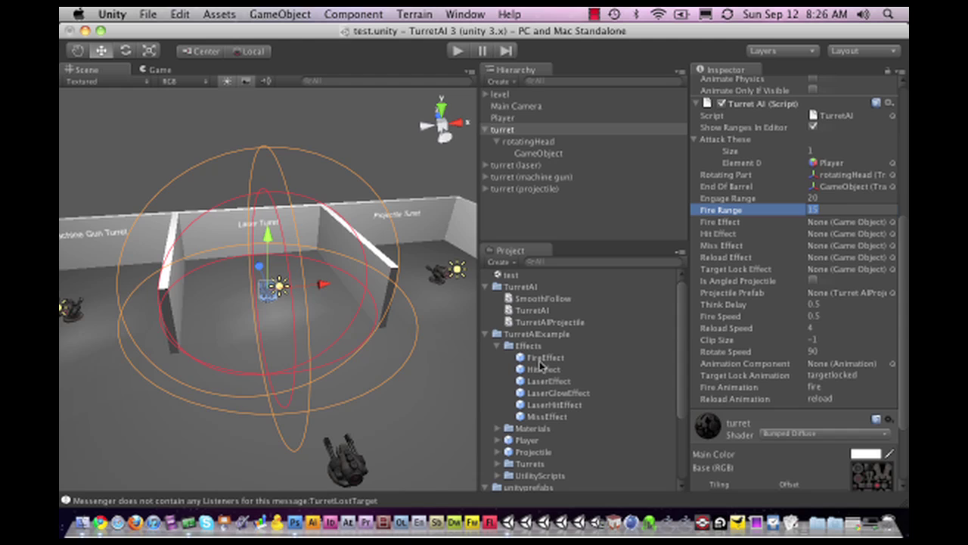
{"action": "left_click_drag", "start_coordinate": [539, 363], "coordinate": [826, 223]}
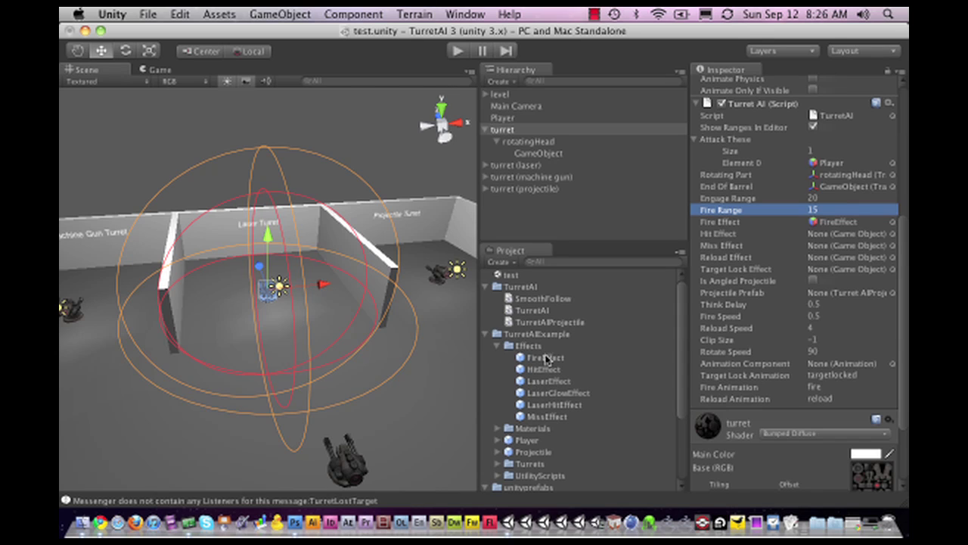
{"action": "left_click", "coordinate": [534, 382]}
{"action": "left_click_drag", "start_coordinate": [534, 382], "coordinate": [838, 227]}
{"action": "left_click_drag", "start_coordinate": [548, 370], "coordinate": [835, 239]}
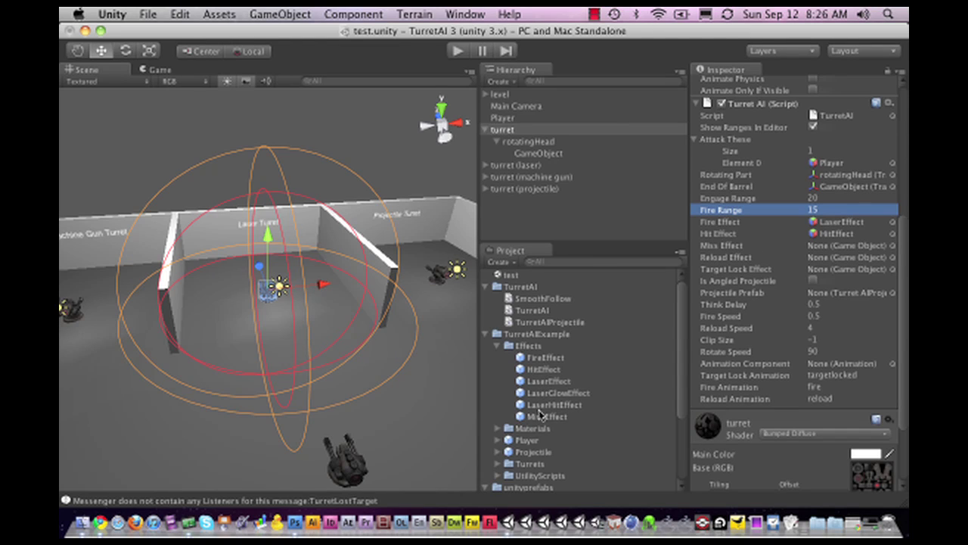
{"action": "left_click_drag", "start_coordinate": [540, 420], "coordinate": [832, 245]}
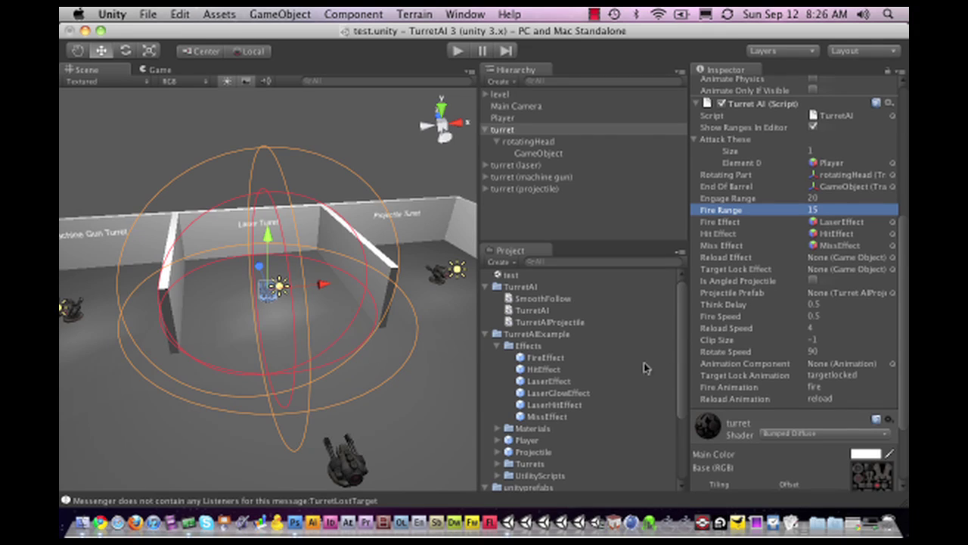
{"action": "scroll", "coordinate": [735, 321], "scroll_direction": "down", "scroll_amount": 2}
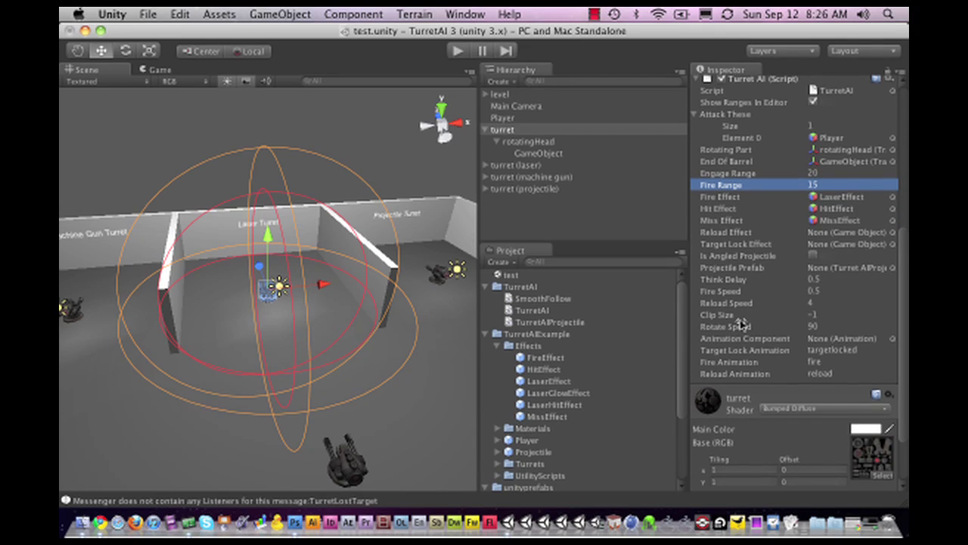
{"action": "scroll", "coordinate": [741, 324], "scroll_direction": "up", "scroll_amount": 2}
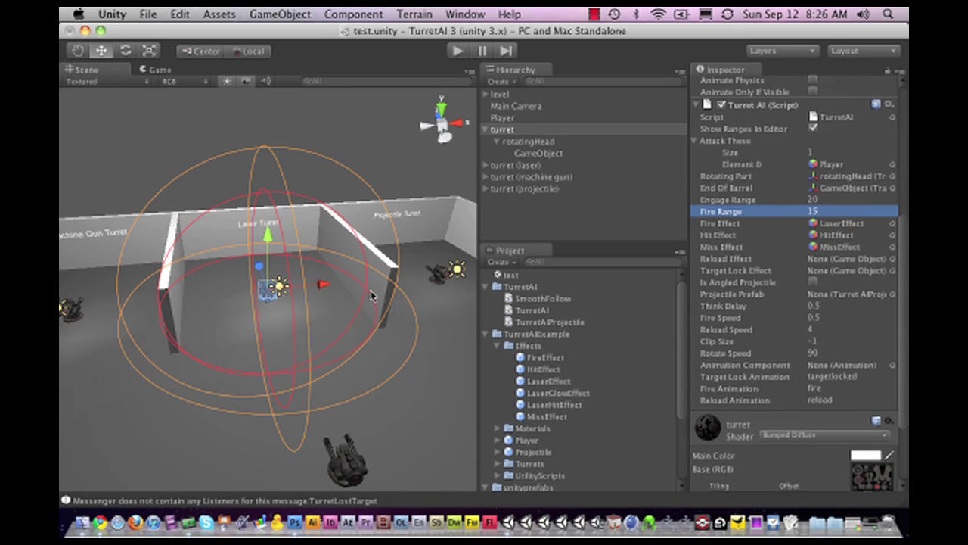
Play the scene, move the player around the new turret to test its laser fire, and stop the playback
{"action": "left_click", "coordinate": [458, 51]}
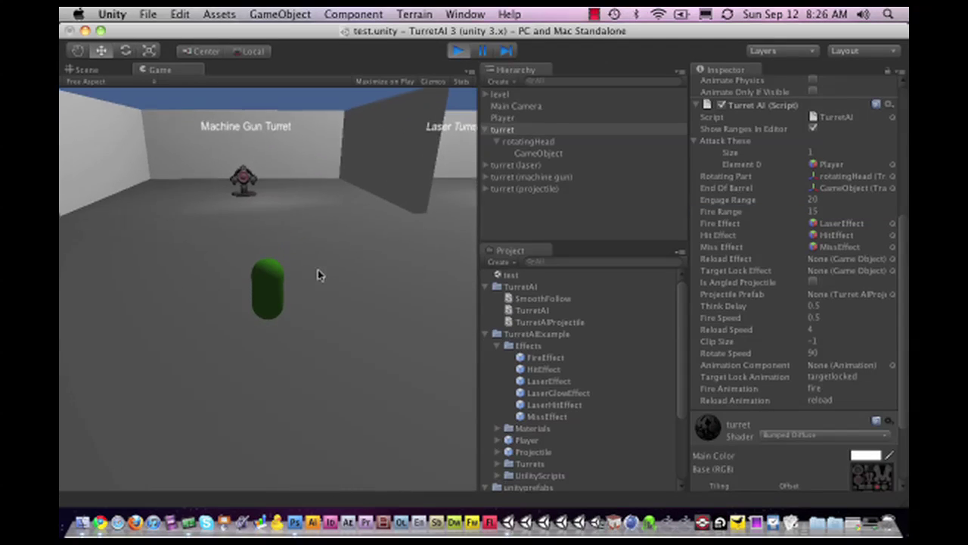
{"action": "key", "text": "Right"}
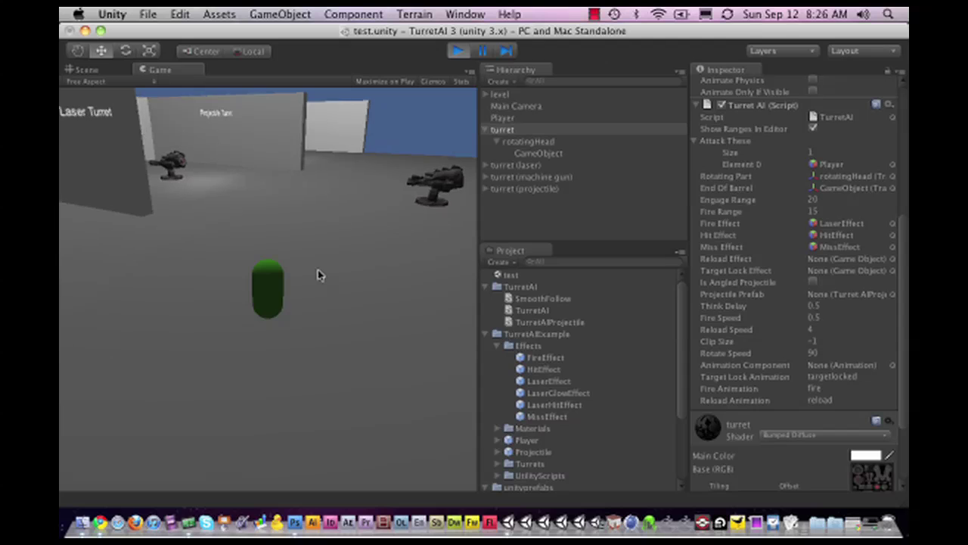
{"action": "key", "text": "Left"}
{"action": "key", "text": "Up"}
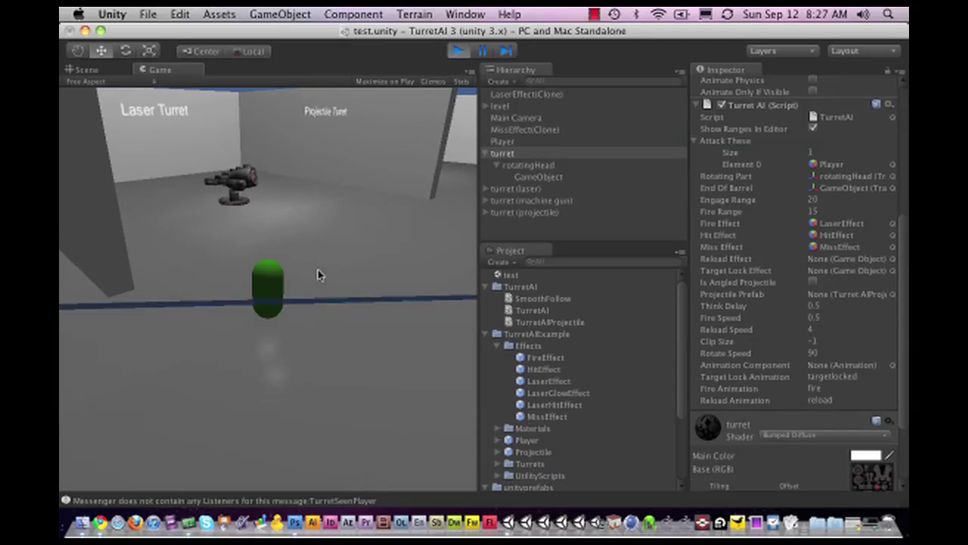
{"action": "key", "text": "Right"}
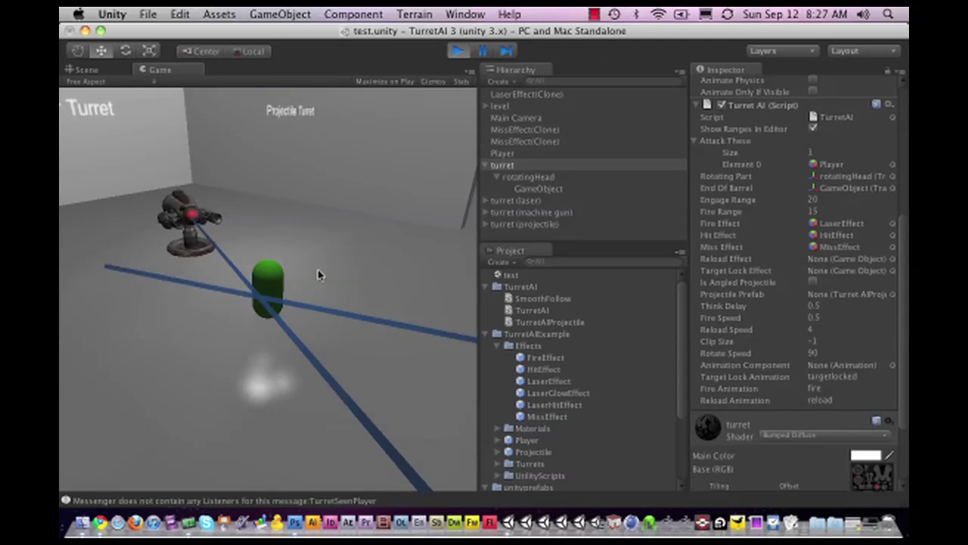
{"action": "key", "text": "Right"}
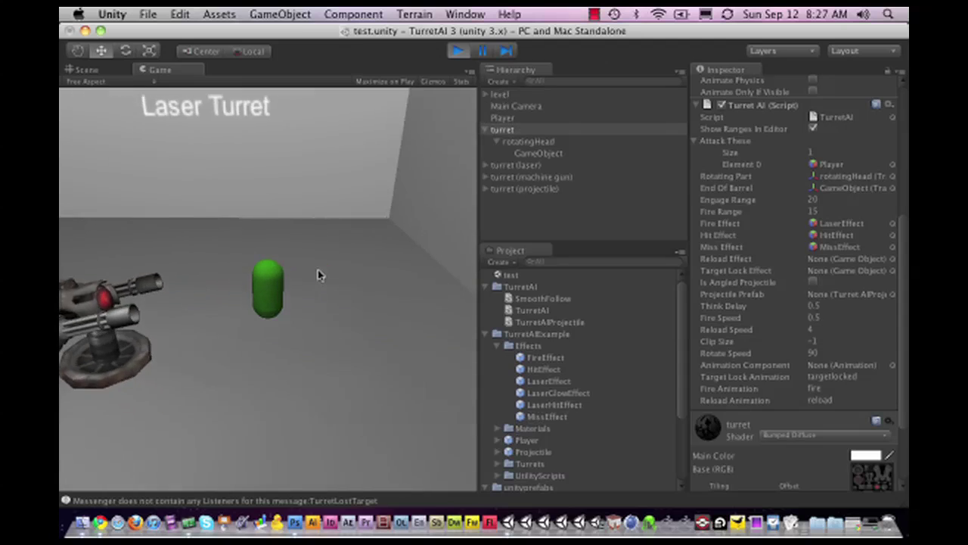
{"action": "key", "text": "Left"}
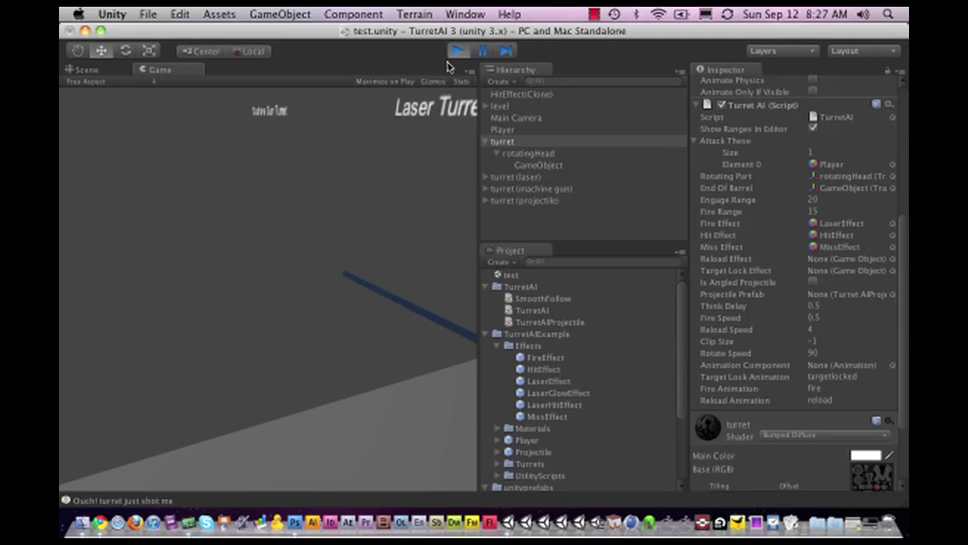
{"action": "left_click", "coordinate": [457, 51]}
Make the turret fire angled projectiles, with Projectile as the Projectile Prefab, Is Angled Projectile enabled and FireEffect as the Fire Effect
{"action": "scroll", "coordinate": [278, 327], "scroll_direction": "up", "scroll_amount": 3}
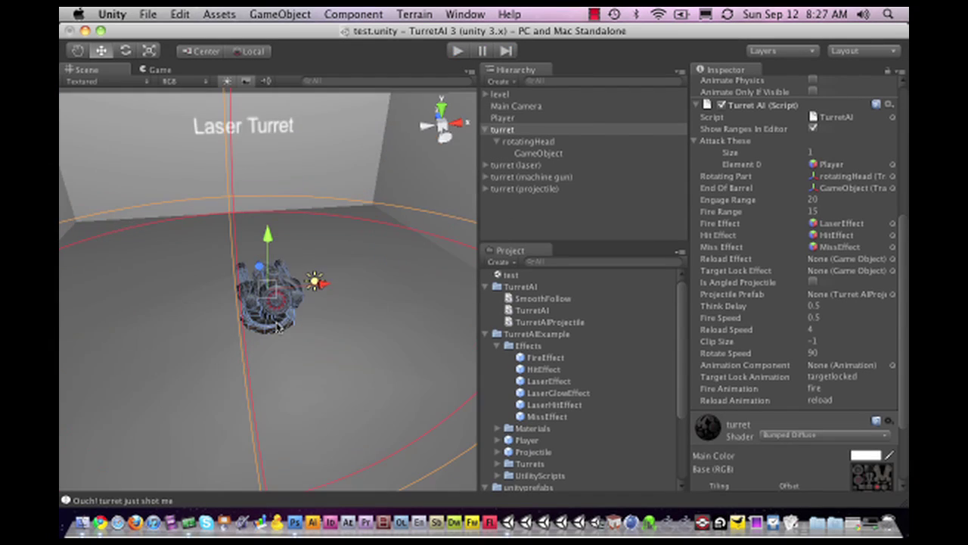
{"action": "scroll", "coordinate": [278, 327], "scroll_direction": "up", "scroll_amount": 3}
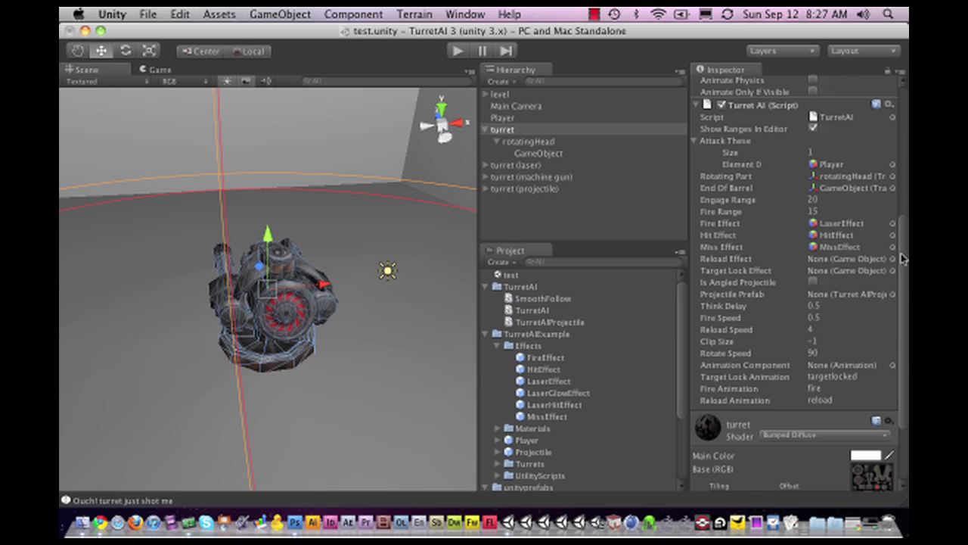
{"action": "mouse_move", "coordinate": [904, 251]}
{"action": "left_mouse_down"}
{"action": "mouse_move", "coordinate": [904, 220]}
{"action": "mouse_move", "coordinate": [903, 260]}
{"action": "left_mouse_up"}
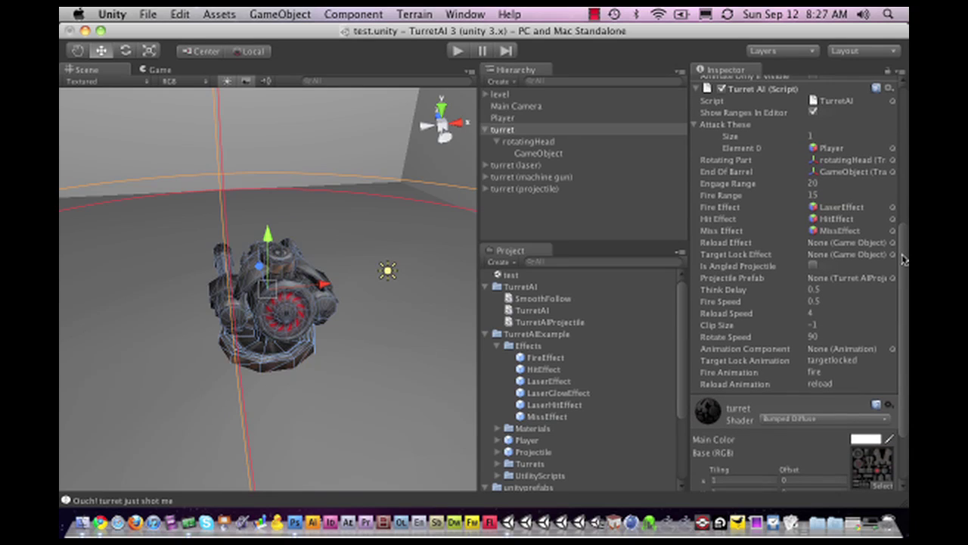
{"action": "scroll", "coordinate": [533, 443], "scroll_direction": "down", "scroll_amount": 1}
{"action": "left_click", "coordinate": [529, 438]}
{"action": "left_click_drag", "start_coordinate": [530, 439], "coordinate": [827, 288]}
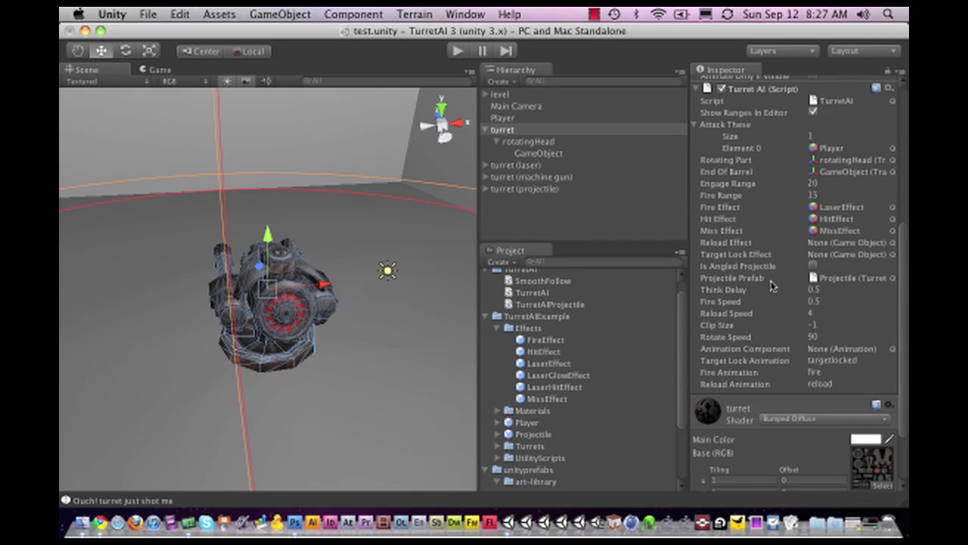
{"action": "left_click", "coordinate": [812, 266]}
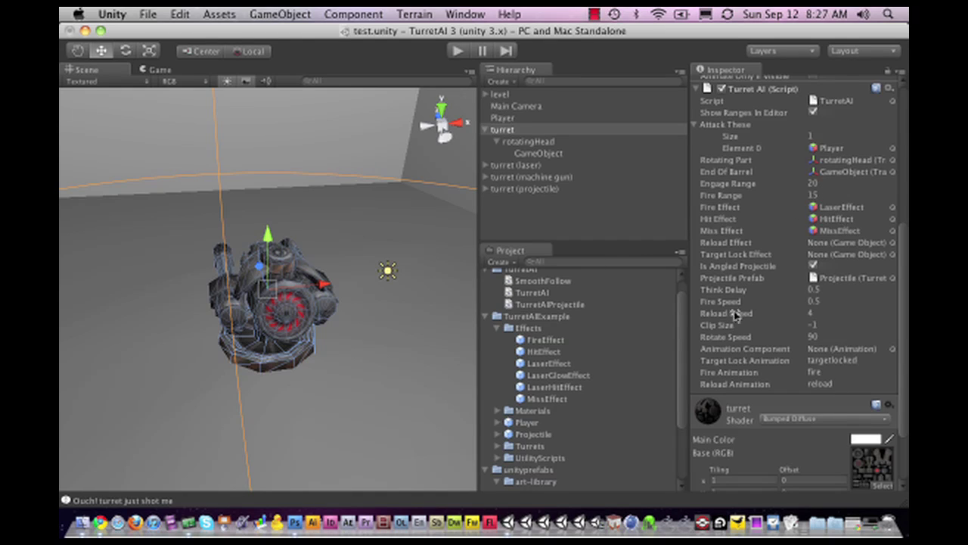
{"action": "left_click_drag", "start_coordinate": [544, 339], "coordinate": [824, 207]}
{"action": "scroll", "coordinate": [841, 321], "scroll_direction": "down", "scroll_amount": 1}
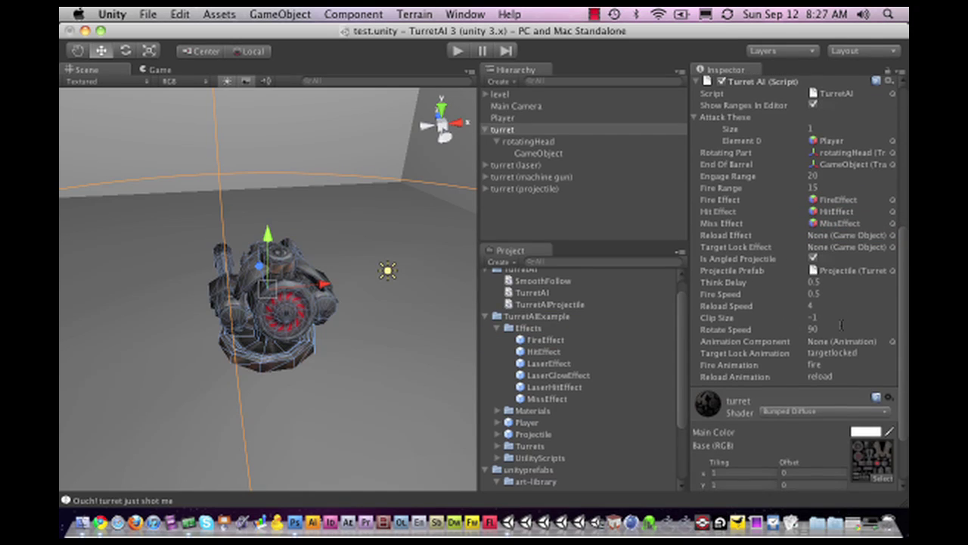
Play the scene, move the player within the new turret's range to test its angled projectiles, and stop the playback
{"action": "left_click", "coordinate": [458, 51]}
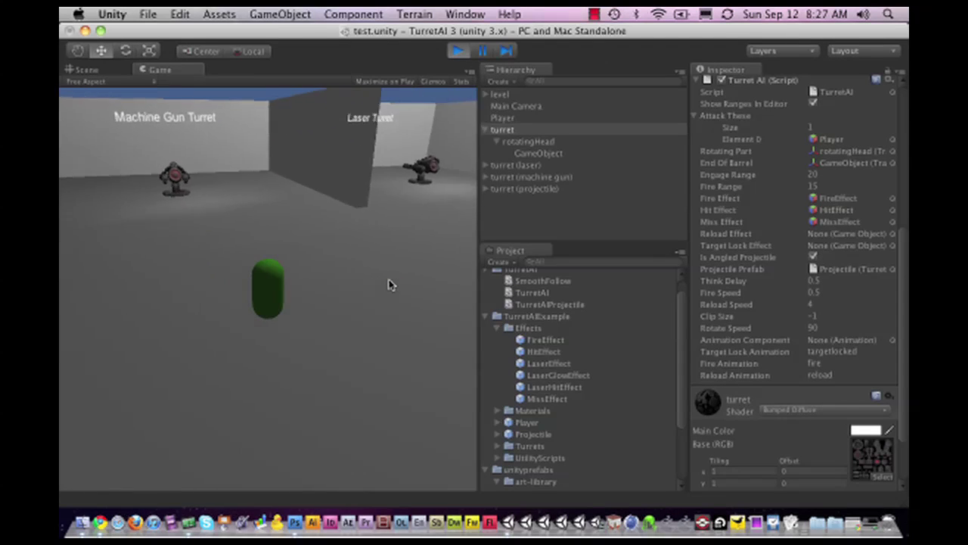
{"action": "key", "text": "Up"}
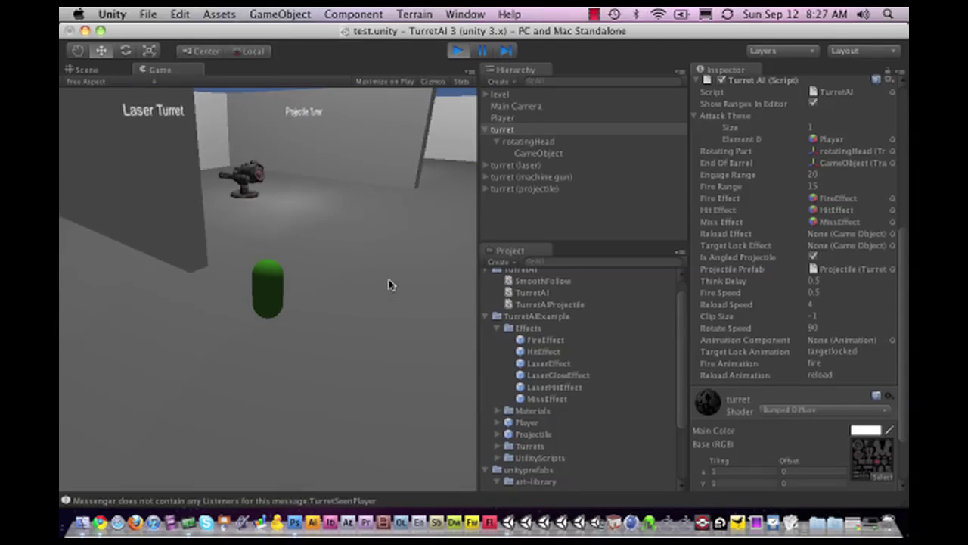
{"action": "key", "text": "Up"}
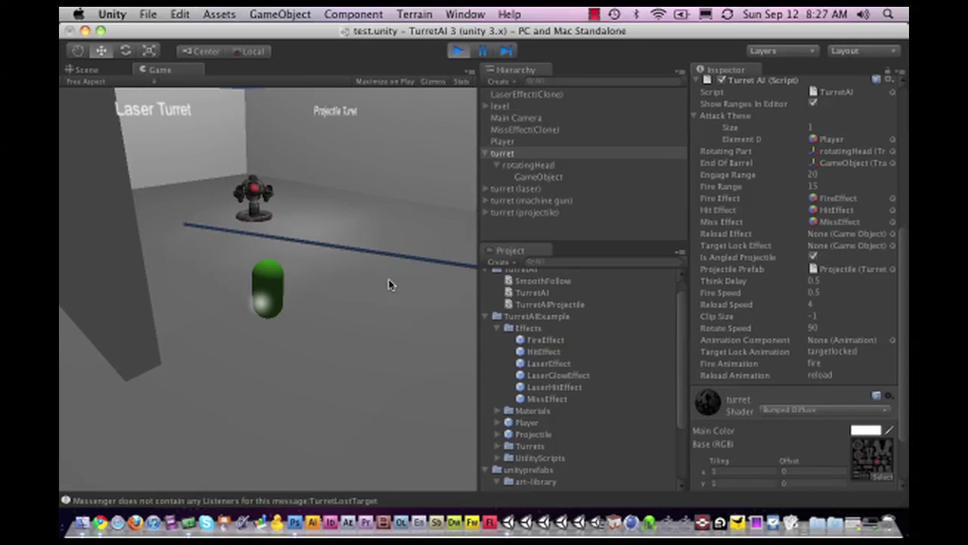
{"action": "key", "text": "Right"}
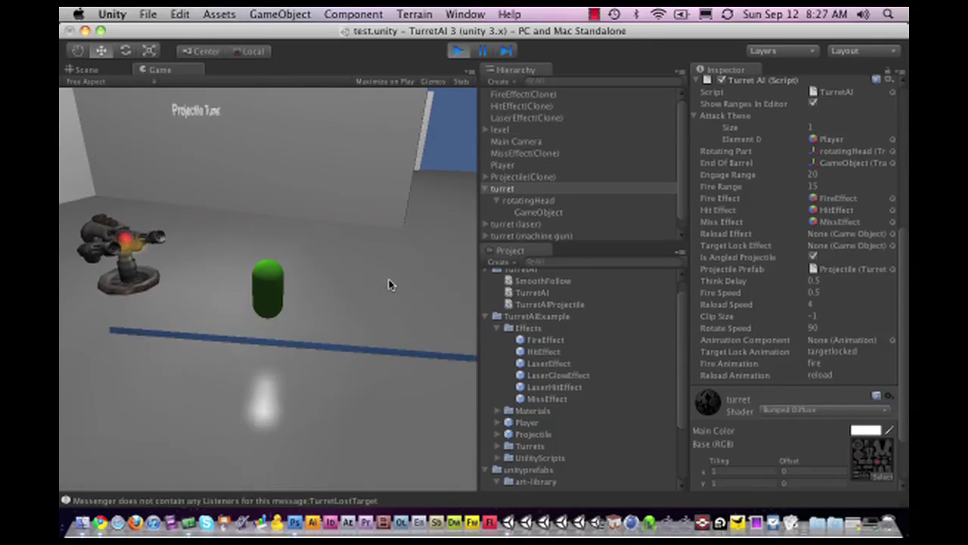
{"action": "key", "text": "Left"}
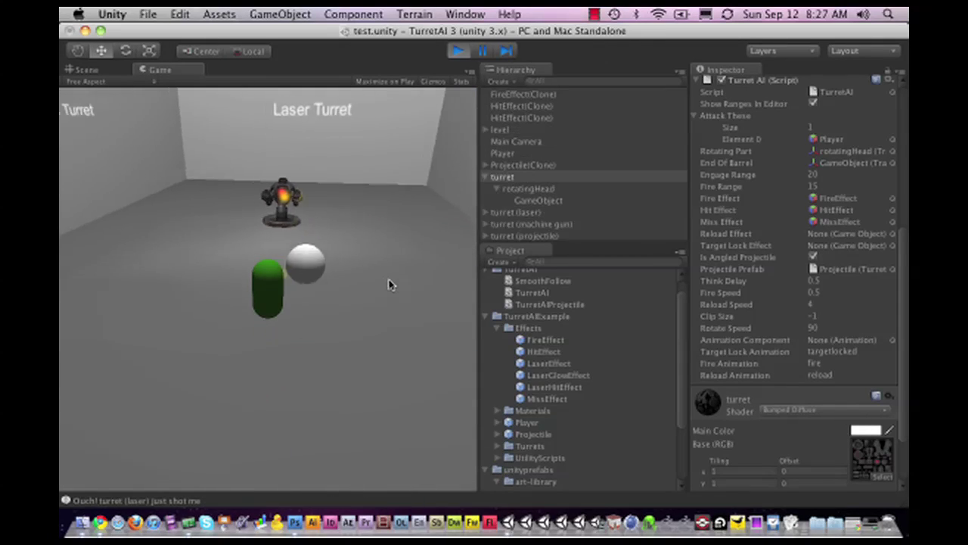
{"action": "key", "text": "Right"}
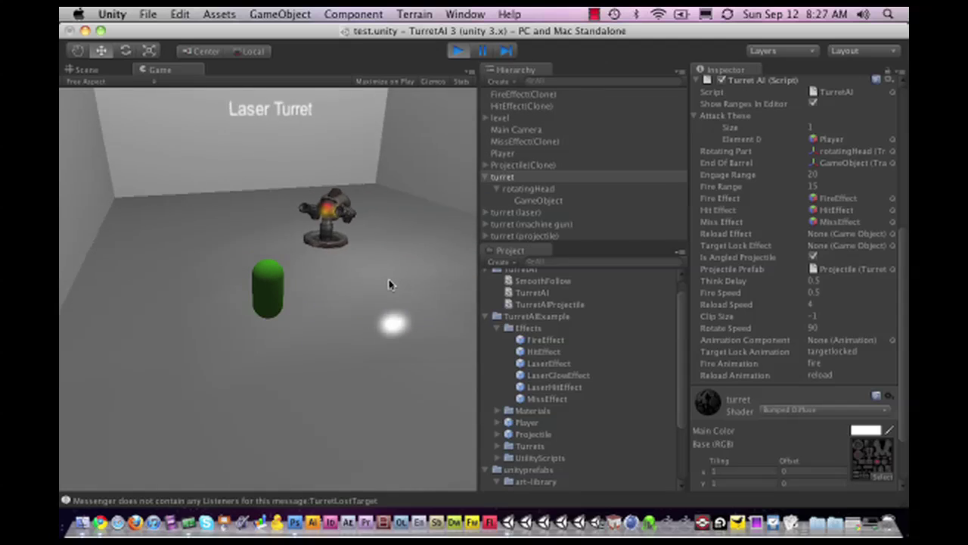
{"action": "left_click", "coordinate": [457, 51]}
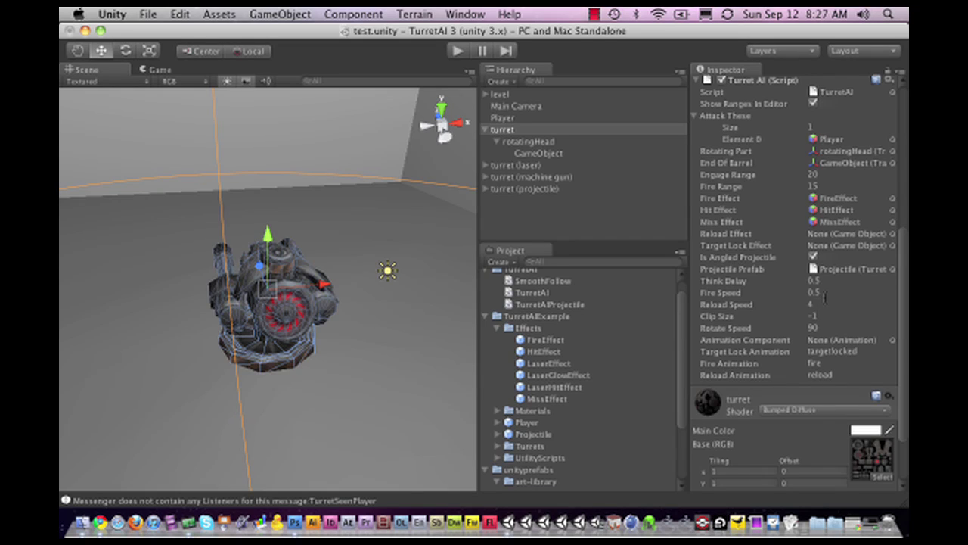
Review the Think Delay, Fire Speed, Reload Speed and Clip Size settings in the Turret AI script
{"action": "scroll", "coordinate": [825, 297], "scroll_direction": "down", "scroll_amount": 2}
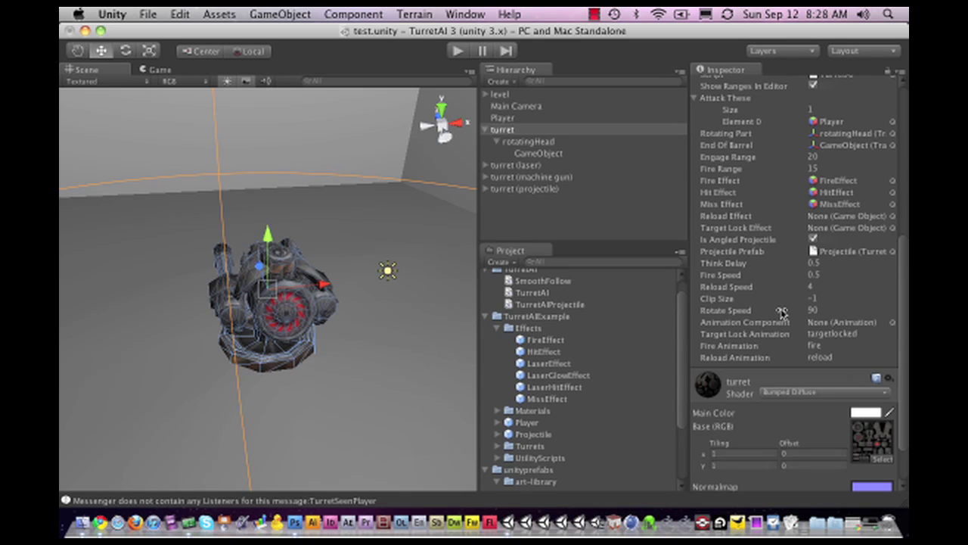
{"action": "left_click", "coordinate": [825, 263]}
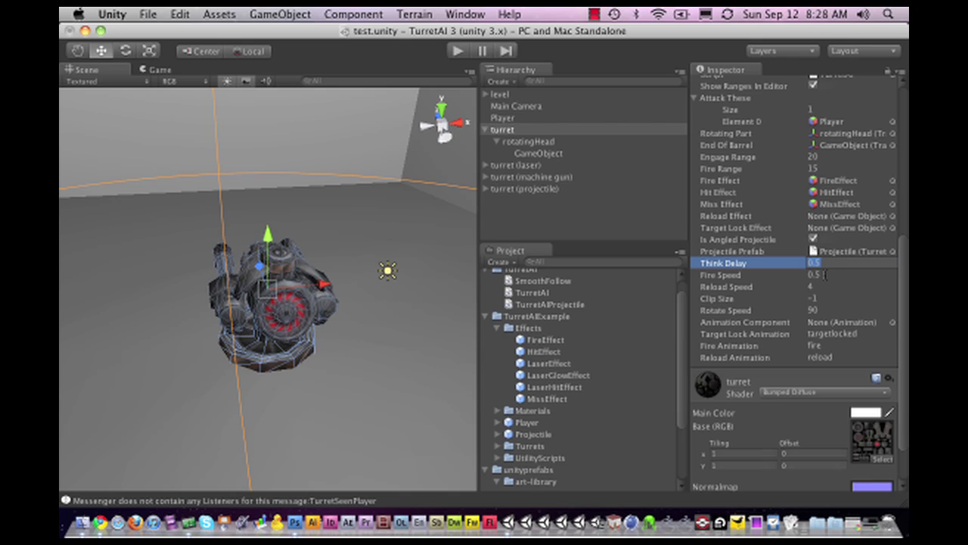
{"action": "left_click", "coordinate": [825, 275]}
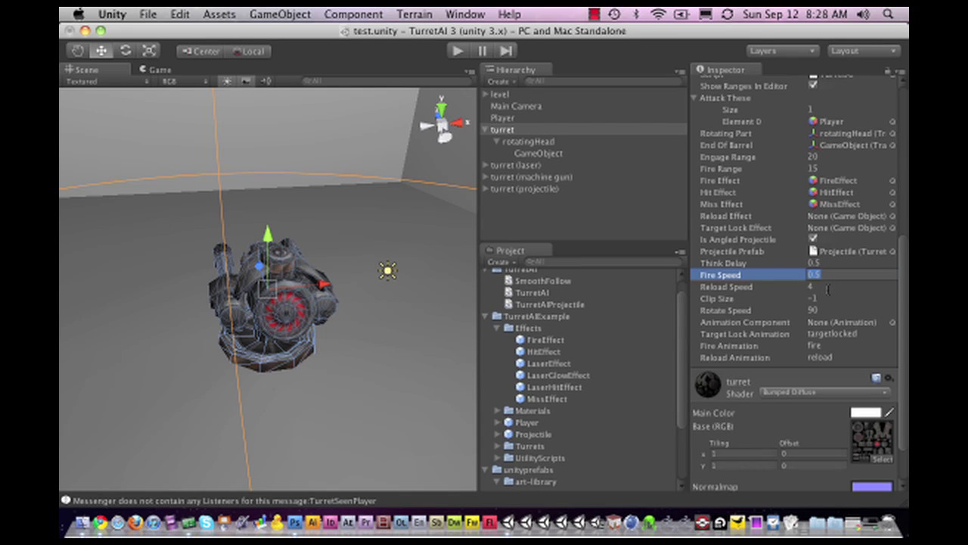
{"action": "left_click", "coordinate": [828, 287]}
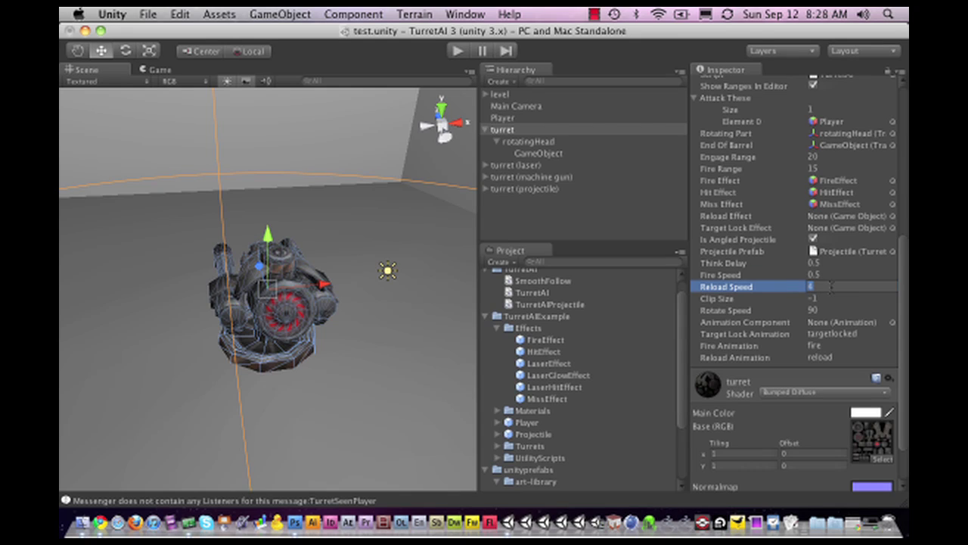
{"action": "left_click", "coordinate": [824, 298]}
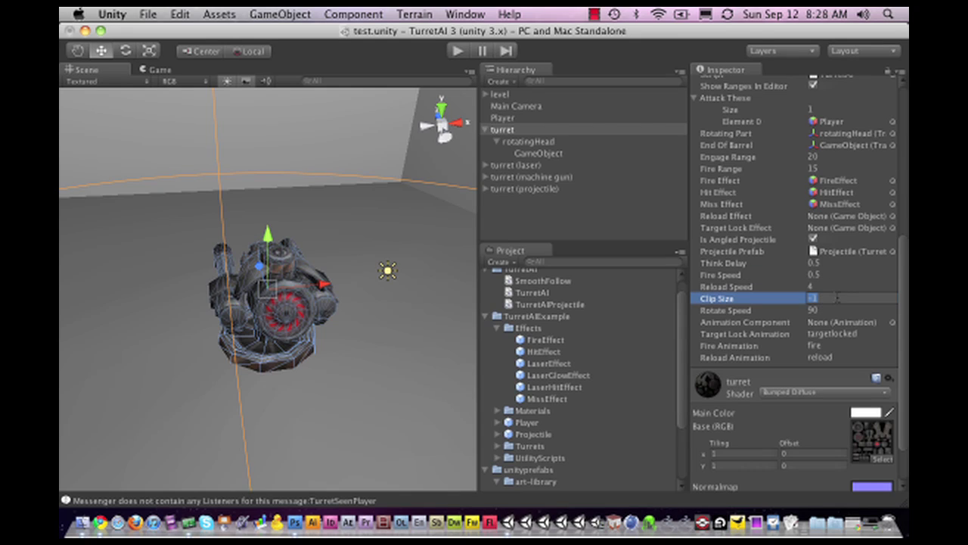
Review the turret's Clip Size and Rotate Speed settings and inspect its model from the side and front
{"action": "left_click", "coordinate": [836, 297]}
{"action": "left_click", "coordinate": [833, 311]}
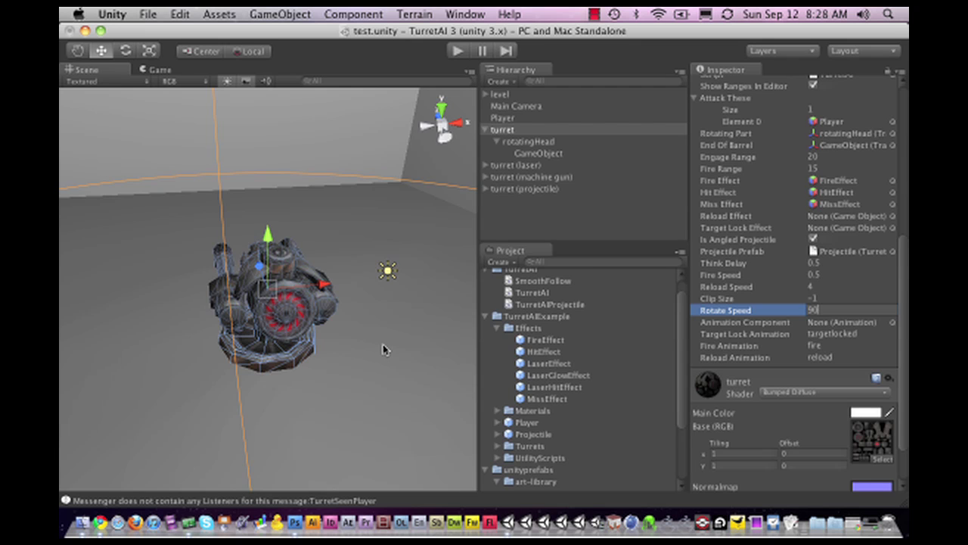
{"action": "scroll", "coordinate": [383, 349], "scroll_direction": "up", "scroll_amount": 4}
{"action": "key", "text": "alt"}
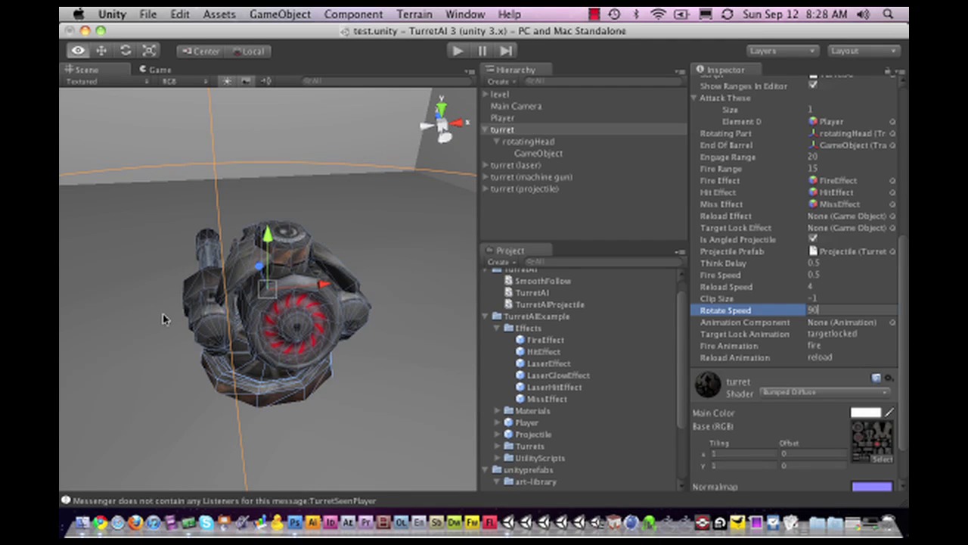
{"action": "left_click_drag", "start_coordinate": [162, 318], "coordinate": [193, 291], "text": "alt"}
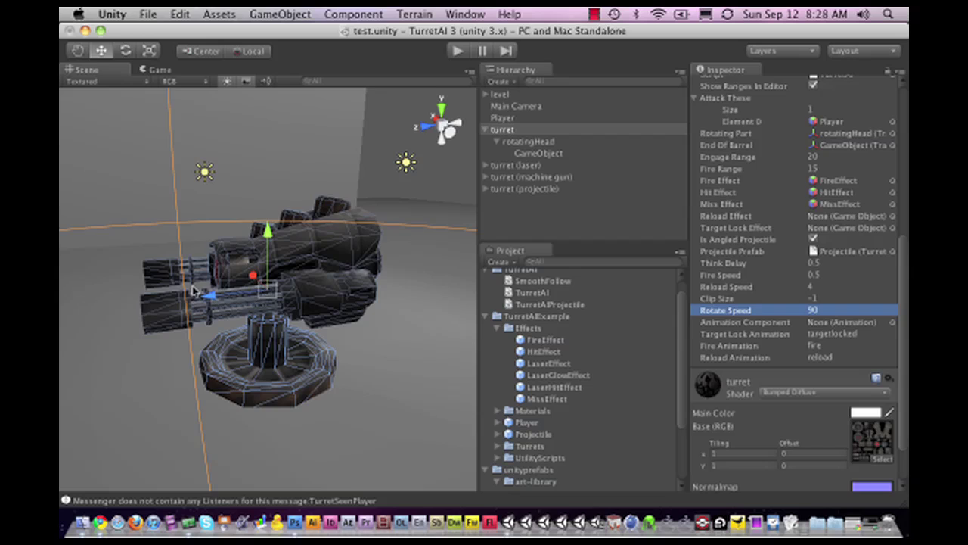
{"action": "left_click_drag", "start_coordinate": [145, 338], "coordinate": [200, 318], "text": "alt"}
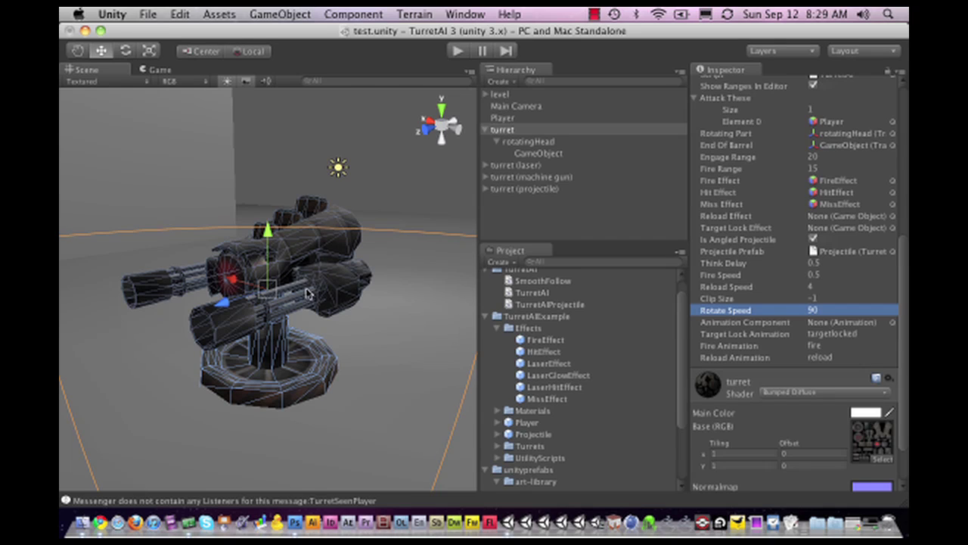
Collapse the turret's hierarchy and examine the FireEffect prefab and the TurretAIProjectile script among the project assets
{"action": "left_click", "coordinate": [499, 130]}
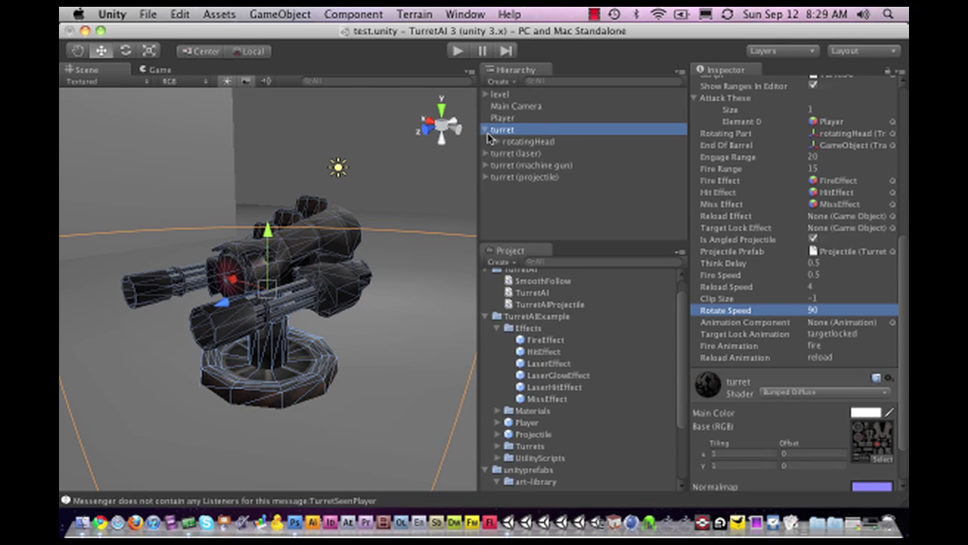
{"action": "left_click", "coordinate": [485, 130]}
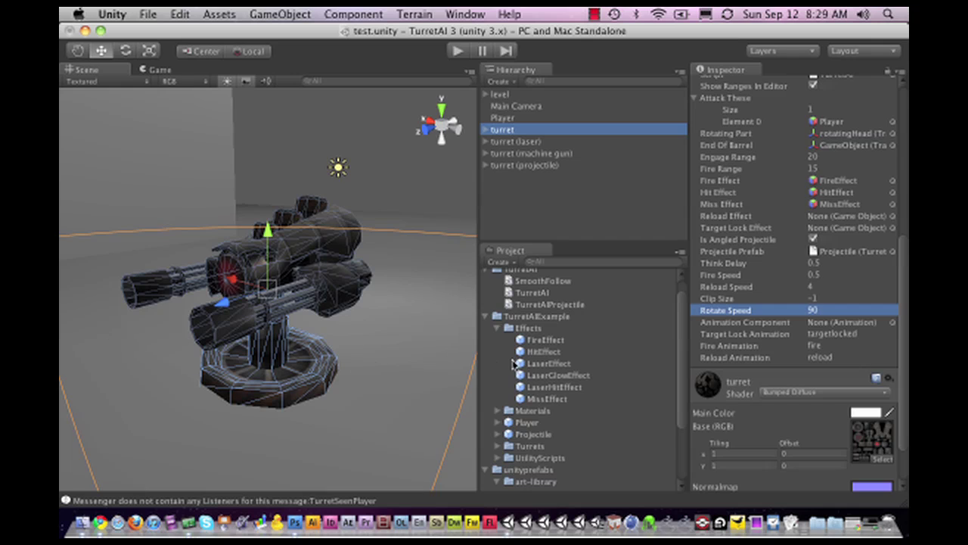
{"action": "left_click", "coordinate": [543, 340]}
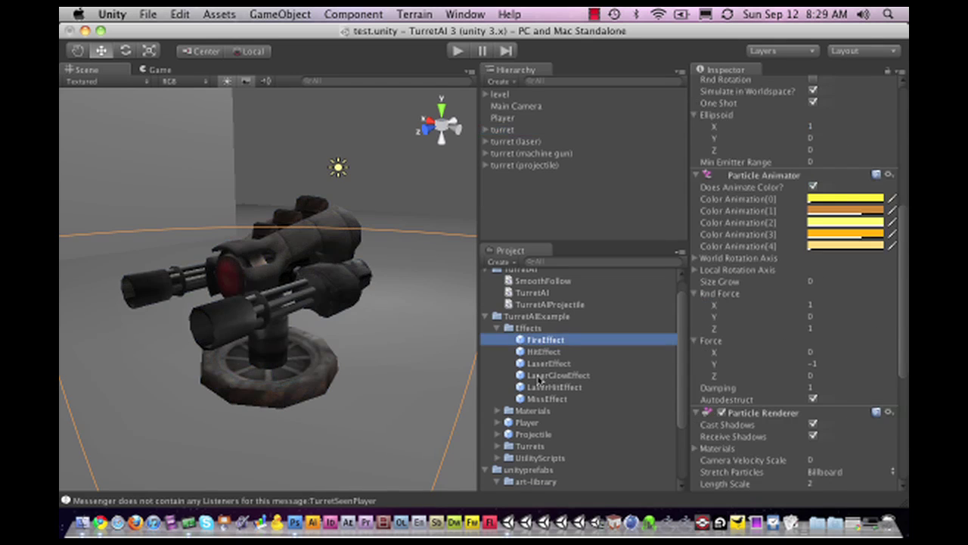
{"action": "left_click", "coordinate": [539, 305]}
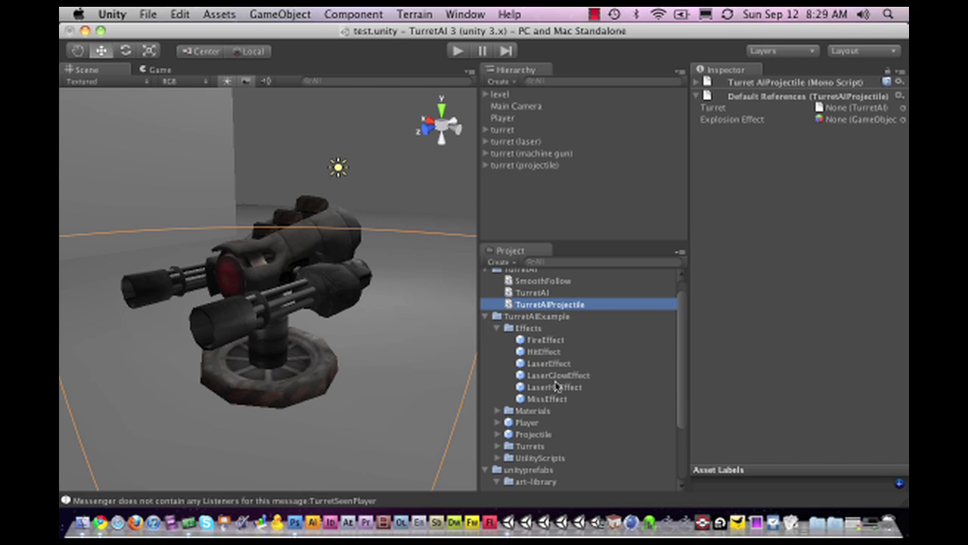
{"action": "scroll", "coordinate": [560, 382], "scroll_direction": "down", "scroll_amount": 1}
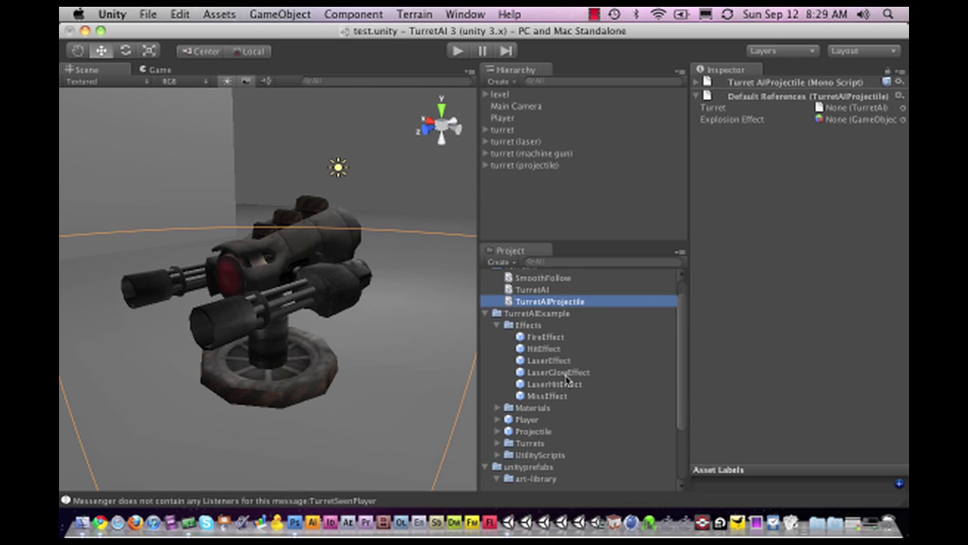
{"action": "scroll", "coordinate": [567, 379], "scroll_direction": "up", "scroll_amount": 2}
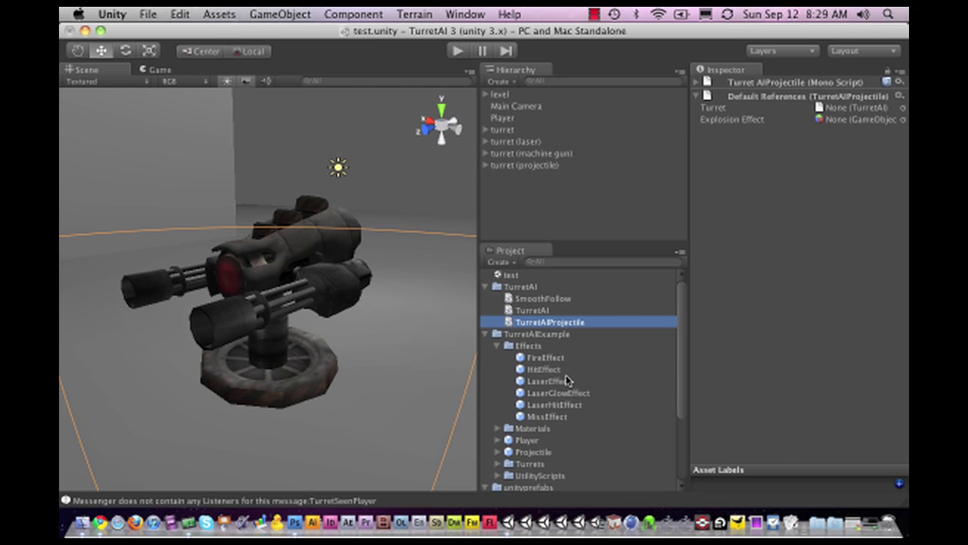